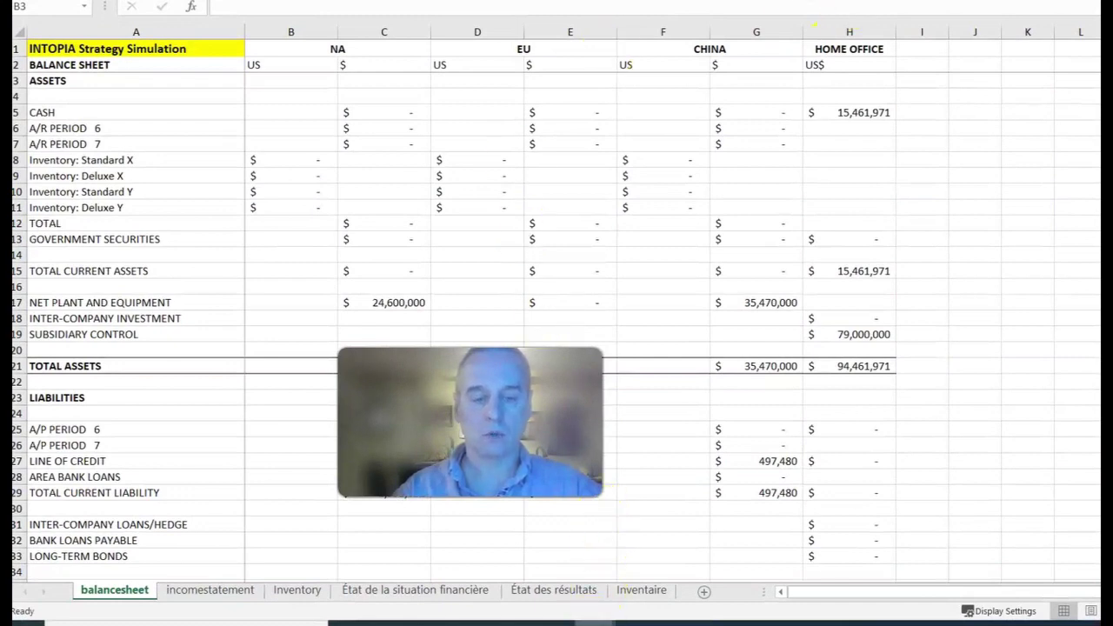
{"action": "mouse_move", "coordinate": [595, 623]}
{"action": "left_click", "coordinate": [574, 569]}
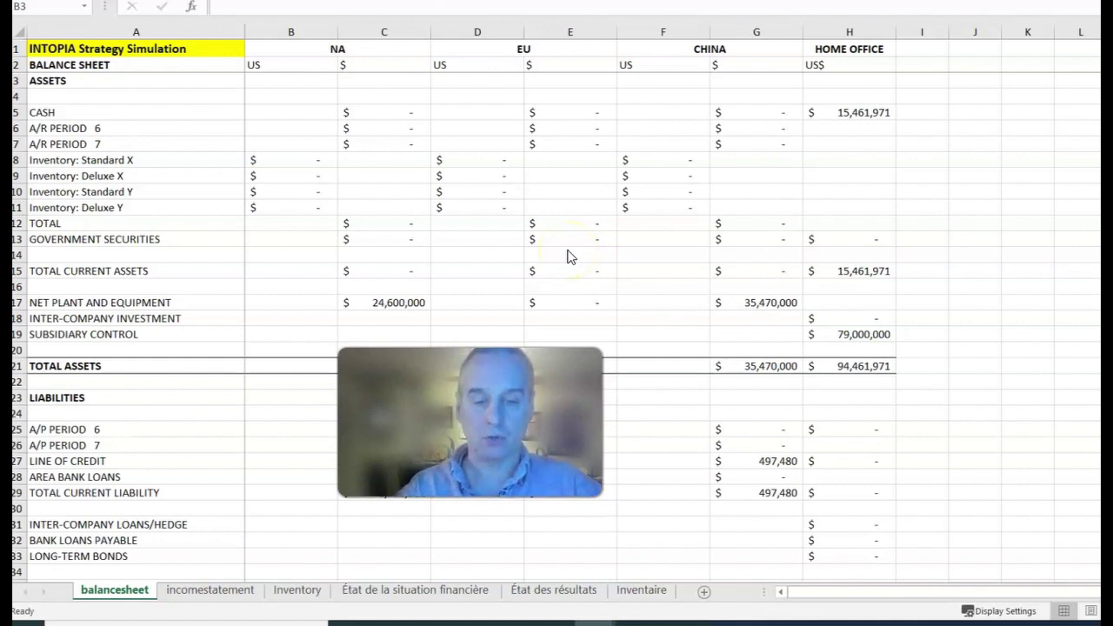
{"action": "mouse_move", "coordinate": [601, 618]}
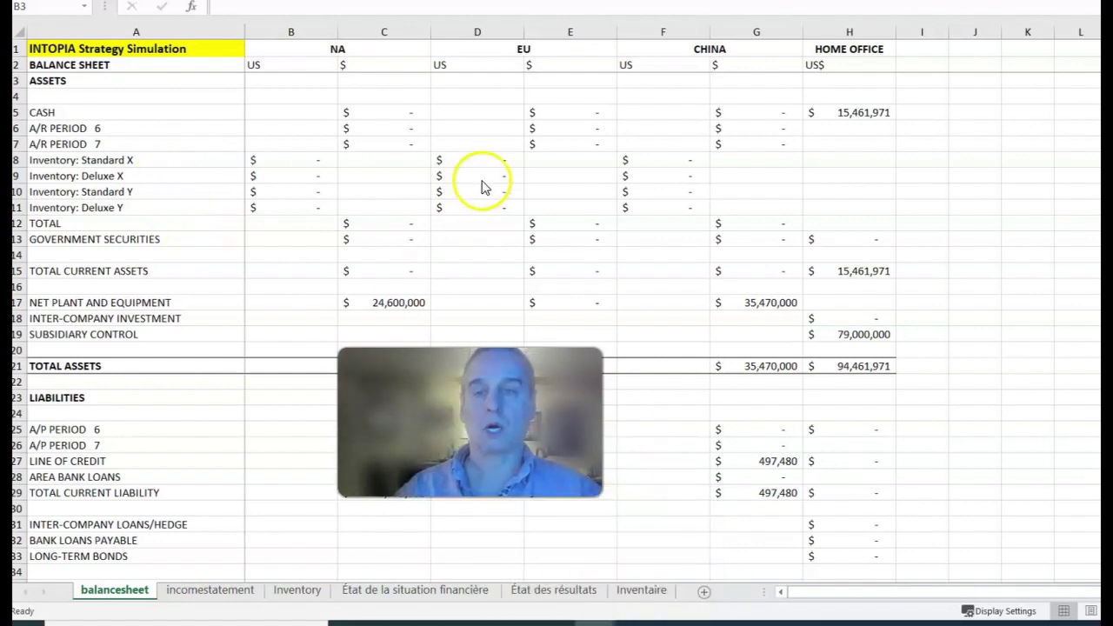
- Compare the Home Office's subsidiary control asset with the home office control amounts selected across NA, EU and China in the equity section
{"action": "left_click", "coordinate": [356, 112]}
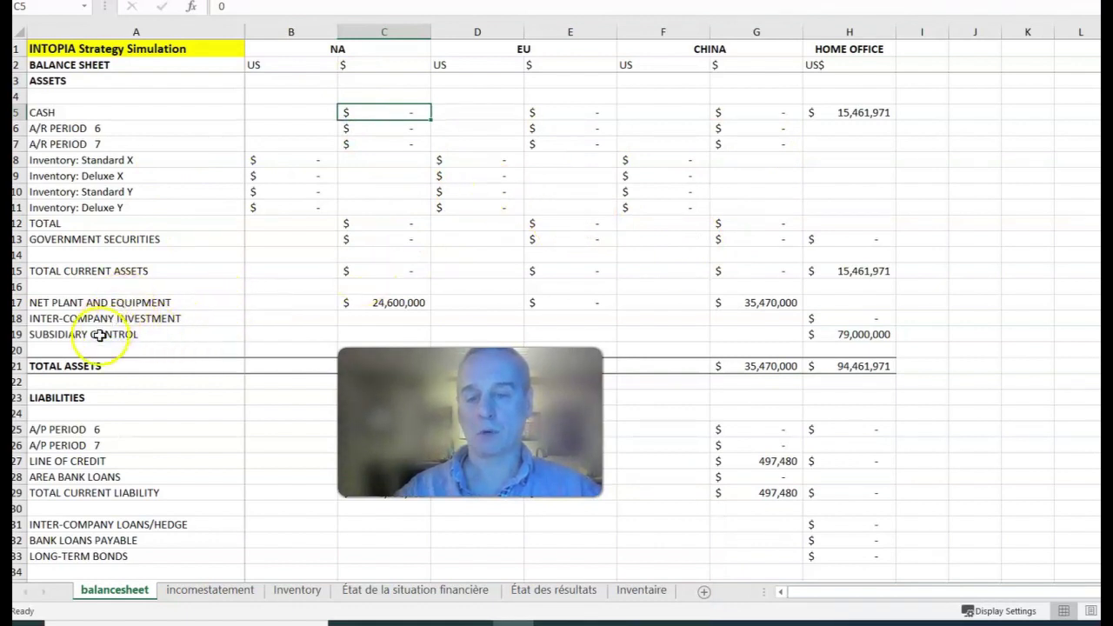
{"action": "left_click_drag", "start_coordinate": [100, 334], "coordinate": [848, 335]}
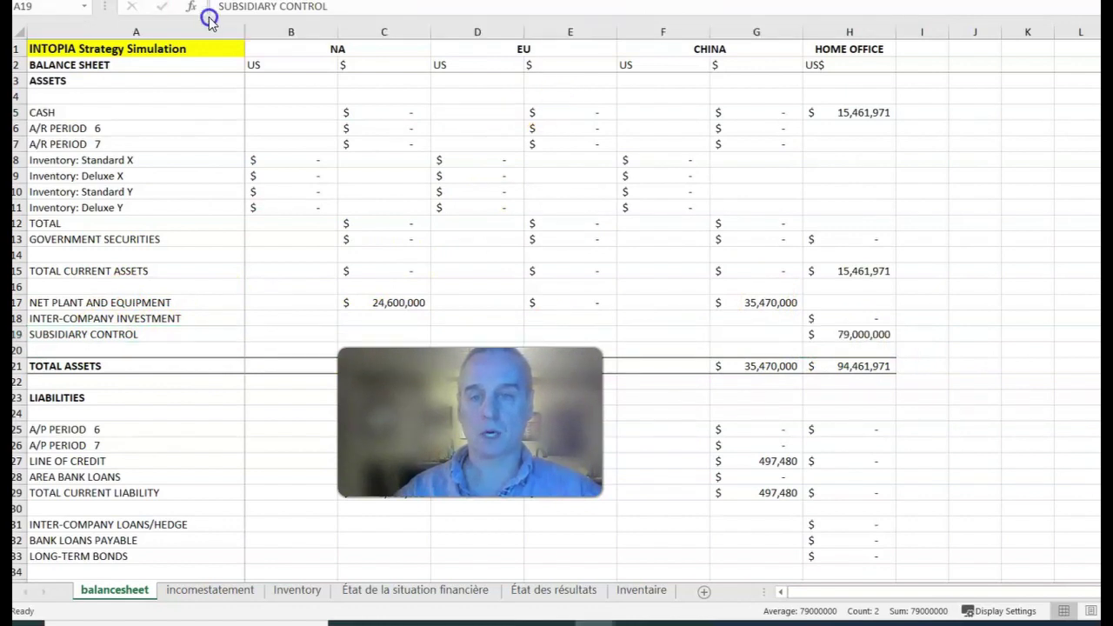
{"action": "left_click", "coordinate": [861, 331]}
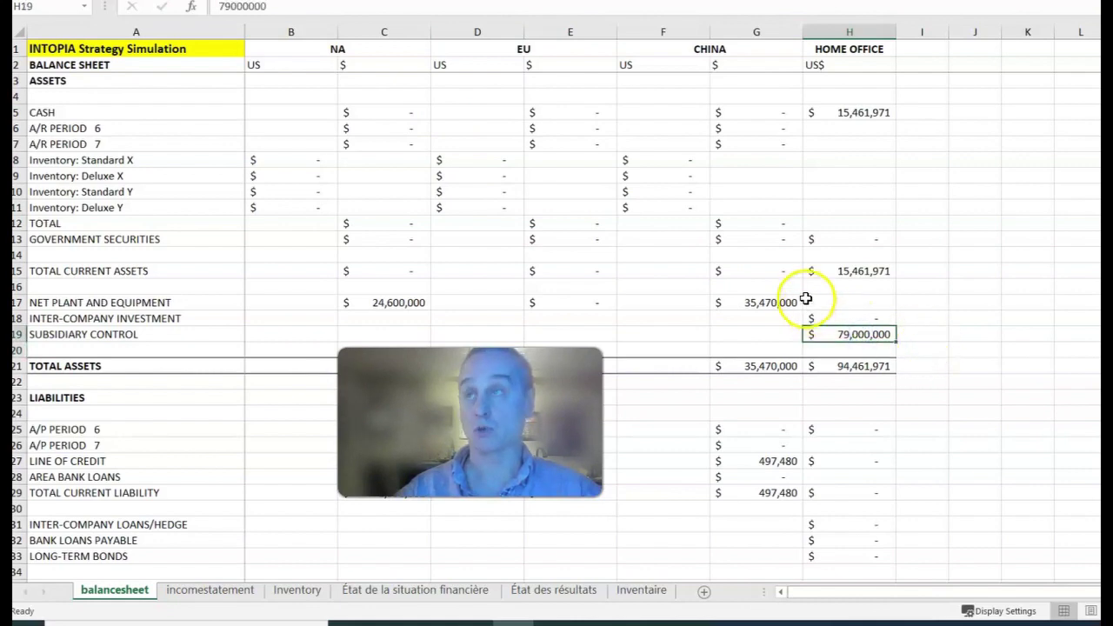
{"action": "scroll", "coordinate": [806, 298], "scroll_direction": "down", "scroll_amount": 10}
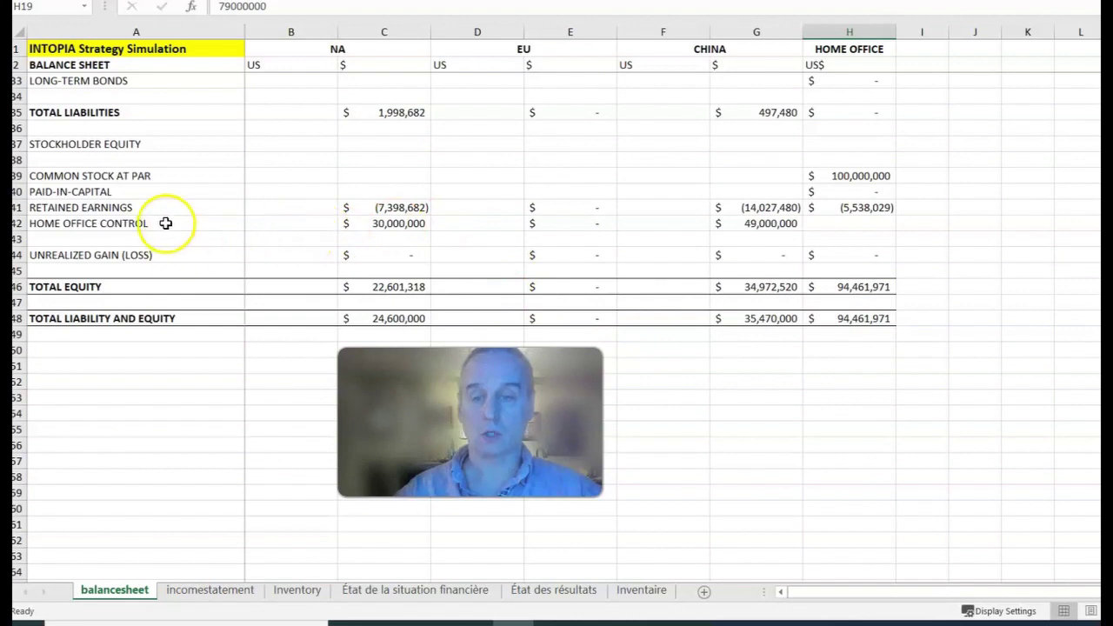
{"action": "left_click", "coordinate": [166, 223]}
{"action": "left_click_drag", "start_coordinate": [393, 224], "coordinate": [776, 228]}
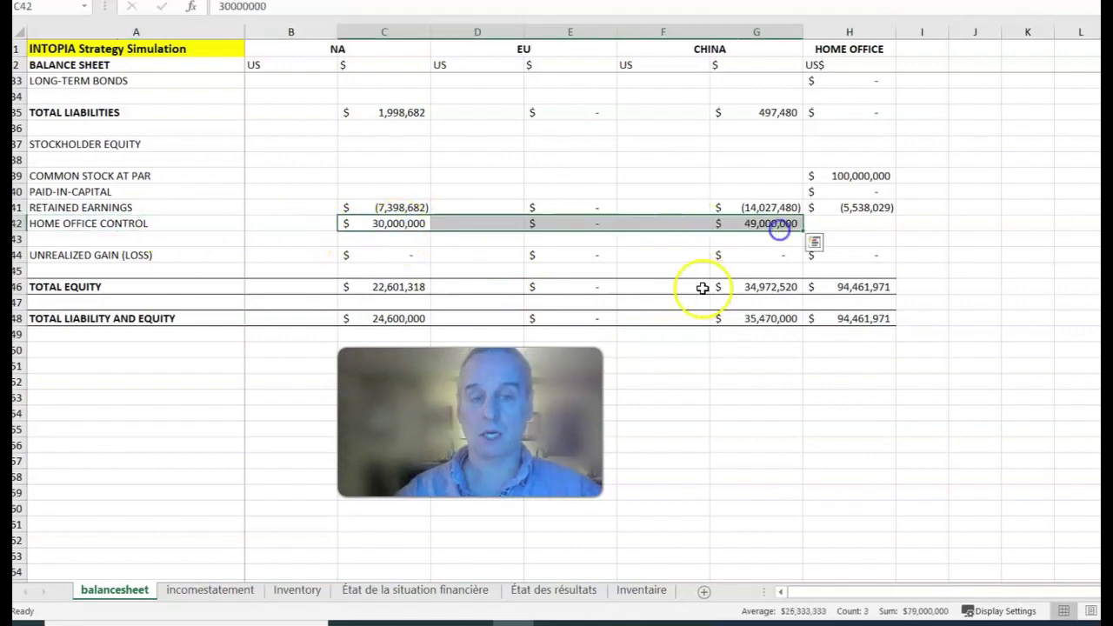
{"action": "scroll", "coordinate": [549, 266], "scroll_direction": "up", "scroll_amount": 3}
{"action": "scroll", "coordinate": [549, 266], "scroll_direction": "up", "scroll_amount": 7}
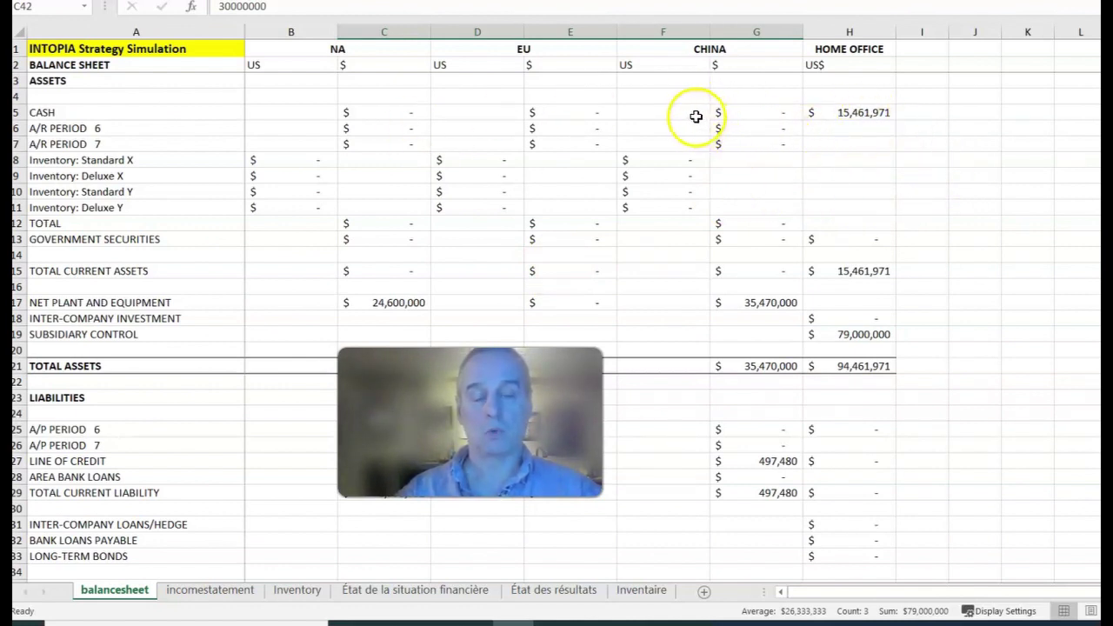
{"action": "scroll", "coordinate": [775, 234], "scroll_direction": "down", "scroll_amount": 3}
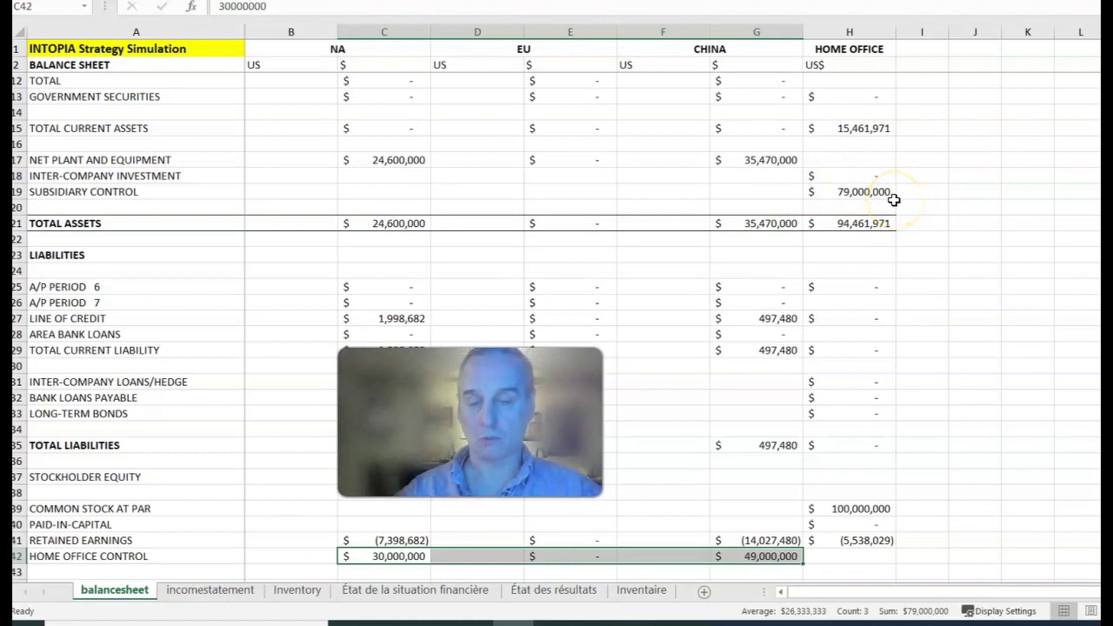
{"action": "scroll", "coordinate": [875, 266], "scroll_direction": "down", "scroll_amount": 1}
{"action": "scroll", "coordinate": [875, 266], "scroll_direction": "up", "scroll_amount": 4}
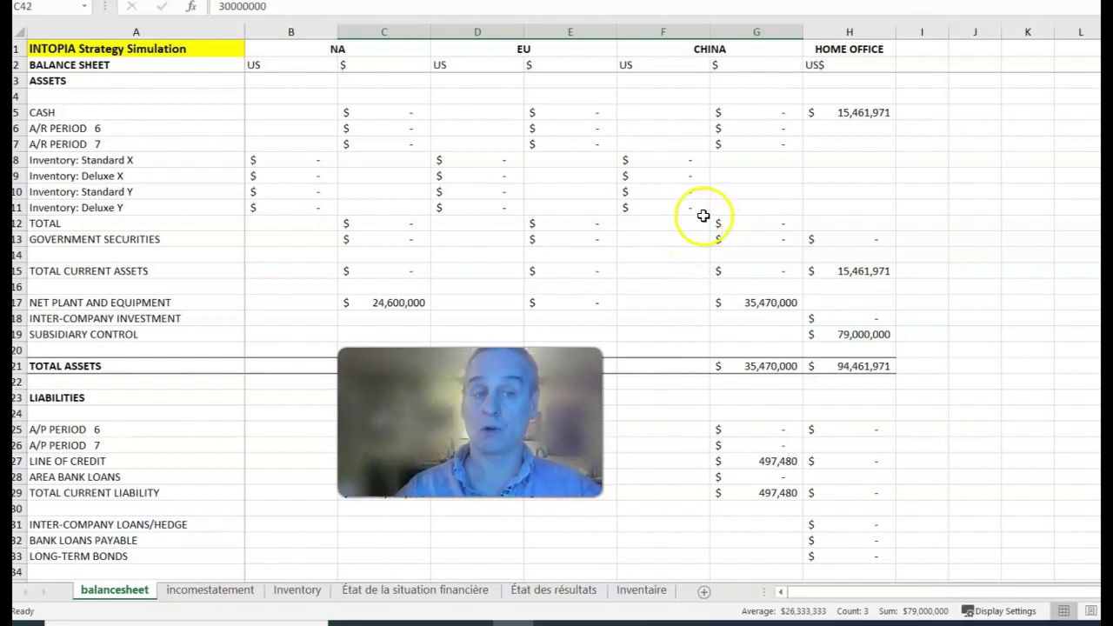
{"action": "scroll", "coordinate": [751, 232], "scroll_direction": "down", "scroll_amount": 1}
{"action": "scroll", "coordinate": [750, 231], "scroll_direction": "up", "scroll_amount": 1}
{"action": "left_click", "coordinate": [677, 147]}
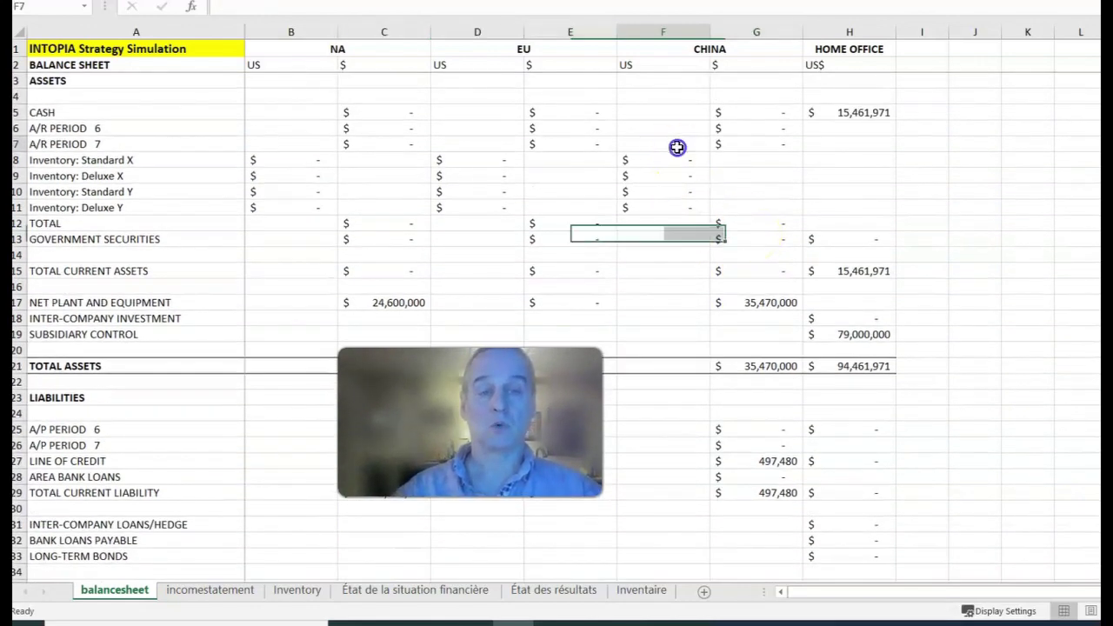
- Examine China's home office control amount in the stockholder equity section of the balance sheet
{"action": "scroll", "coordinate": [695, 156], "scroll_direction": "down", "scroll_amount": 6}
{"action": "left_click", "coordinate": [765, 414]}
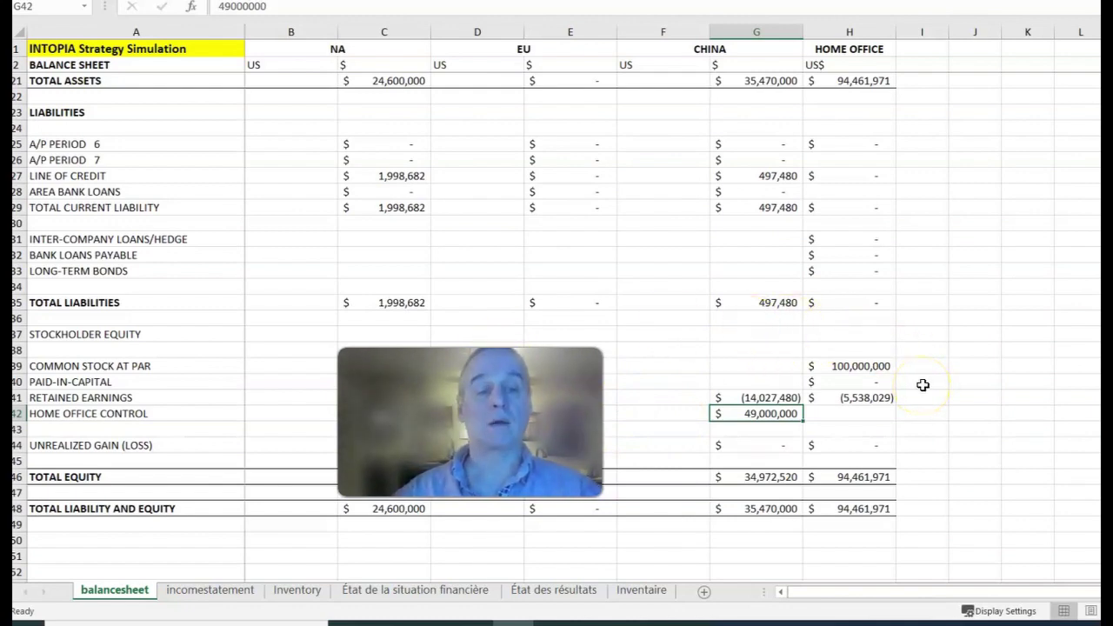
{"action": "scroll", "coordinate": [687, 405], "scroll_direction": "up", "scroll_amount": 6}
{"action": "scroll", "coordinate": [701, 411], "scroll_direction": "down", "scroll_amount": 6}
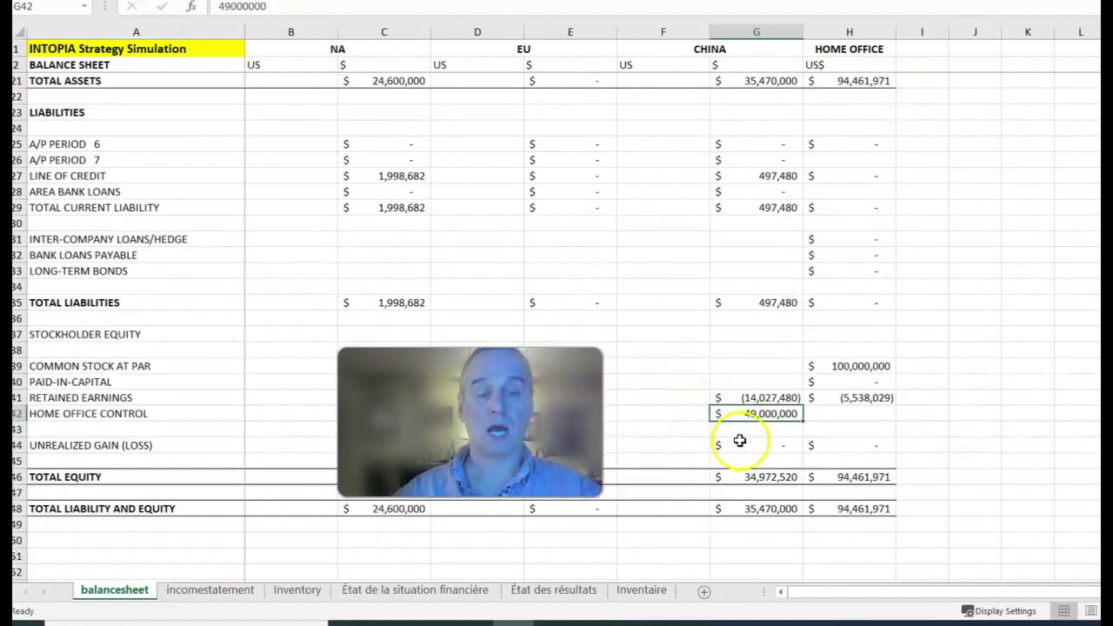
{"action": "left_click", "coordinate": [761, 416]}
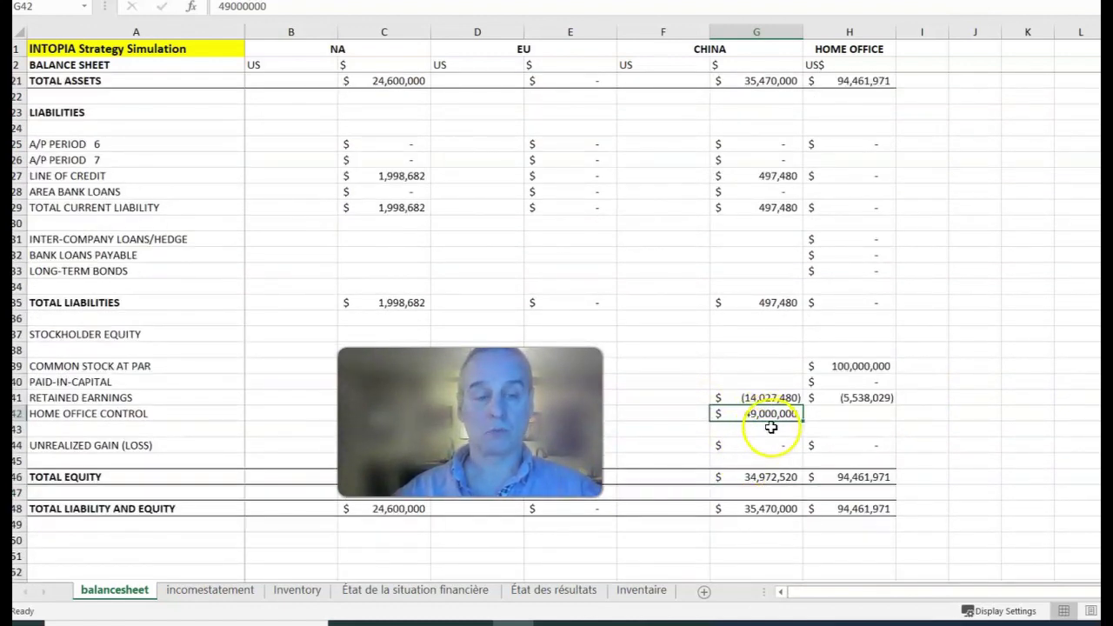
- Check China's cash and line of credit against the Home Office's cash on the balance sheet
{"action": "scroll", "coordinate": [771, 427], "scroll_direction": "up", "scroll_amount": 6}
{"action": "left_click", "coordinate": [782, 112]}
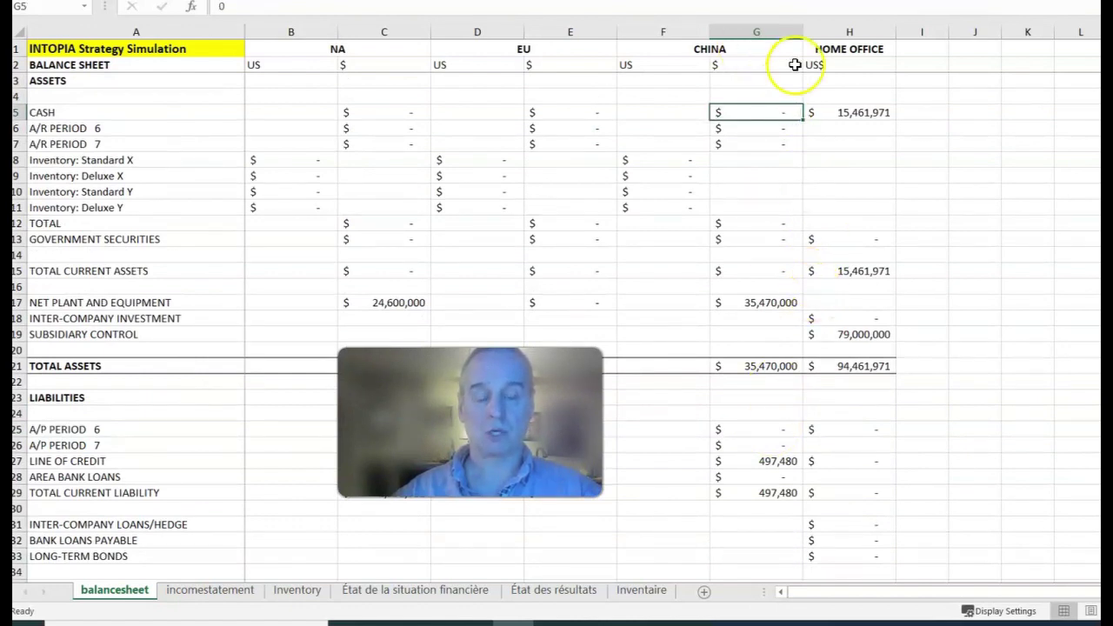
{"action": "left_click", "coordinate": [771, 461]}
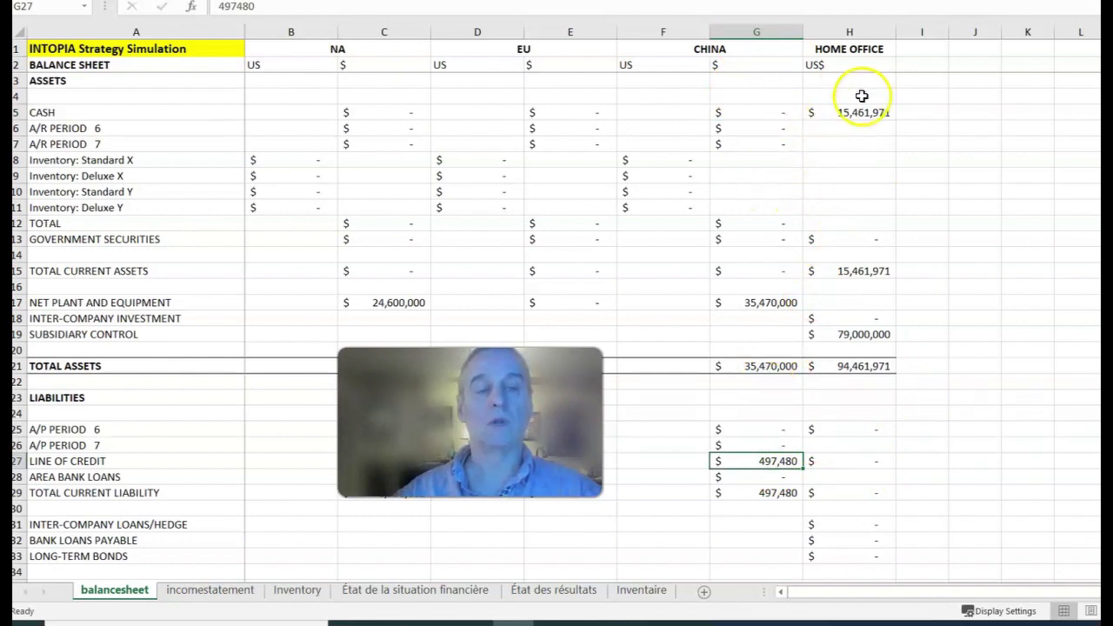
{"action": "left_click", "coordinate": [841, 120]}
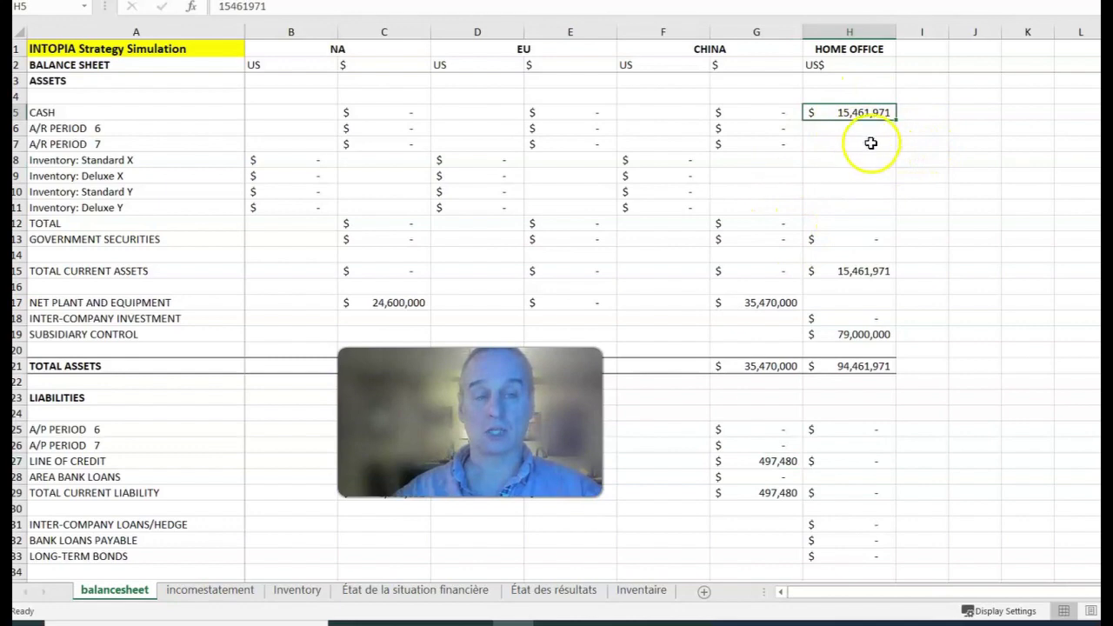
- Review the Home Office's subsidiary control amount among the assets, along with the liabilities and equity sections
{"action": "scroll", "coordinate": [878, 144], "scroll_direction": "down", "scroll_amount": 7}
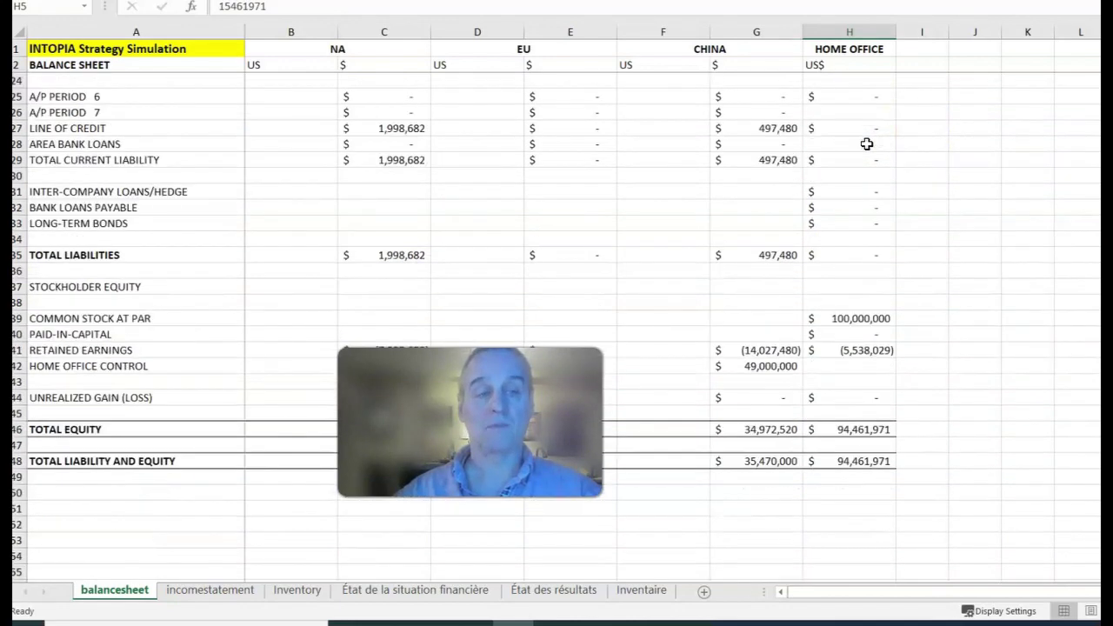
{"action": "scroll", "coordinate": [874, 145], "scroll_direction": "up", "scroll_amount": 4}
{"action": "left_click", "coordinate": [858, 193]}
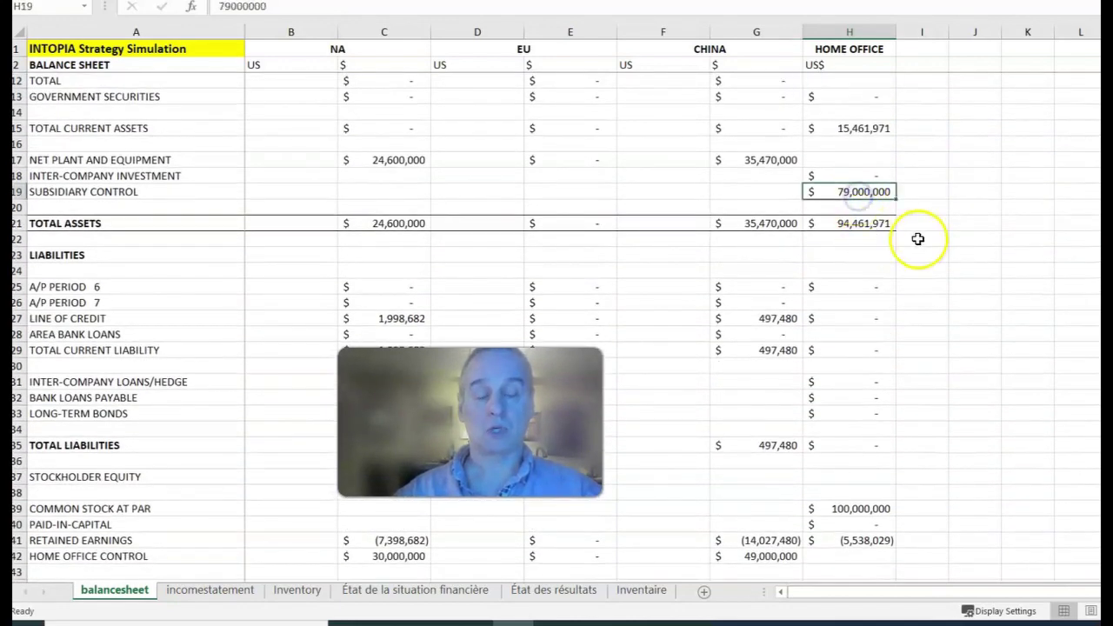
{"action": "scroll", "coordinate": [918, 238], "scroll_direction": "up", "scroll_amount": 3}
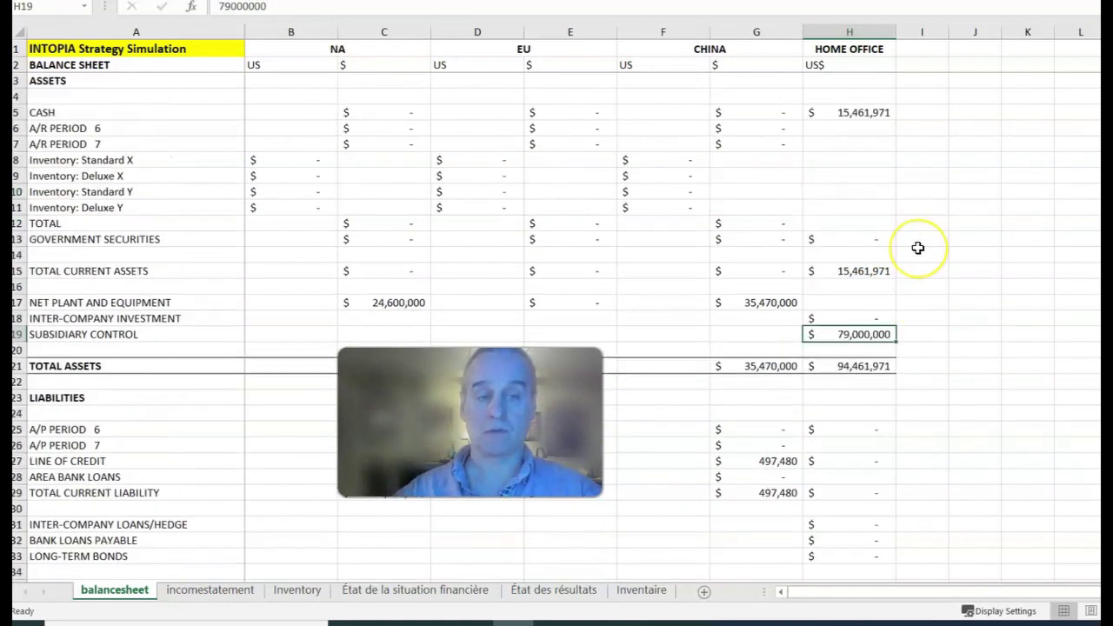
{"action": "scroll", "coordinate": [857, 249], "scroll_direction": "down", "scroll_amount": 6}
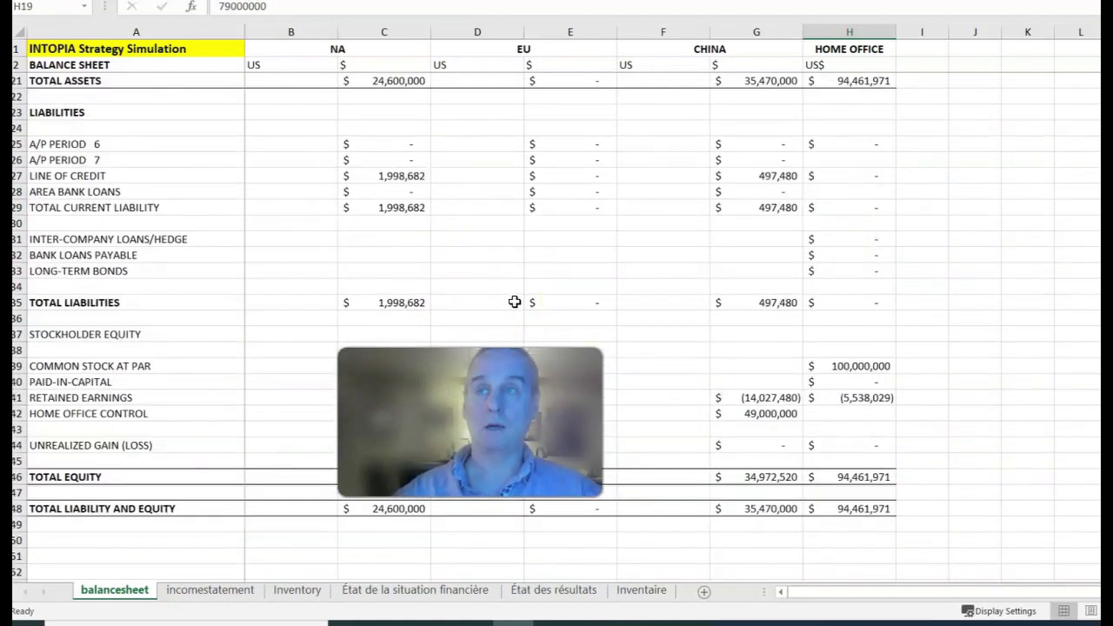
- Examine China's home office control and retained earnings, and the Home Office's retained earnings
{"action": "left_click", "coordinate": [772, 415]}
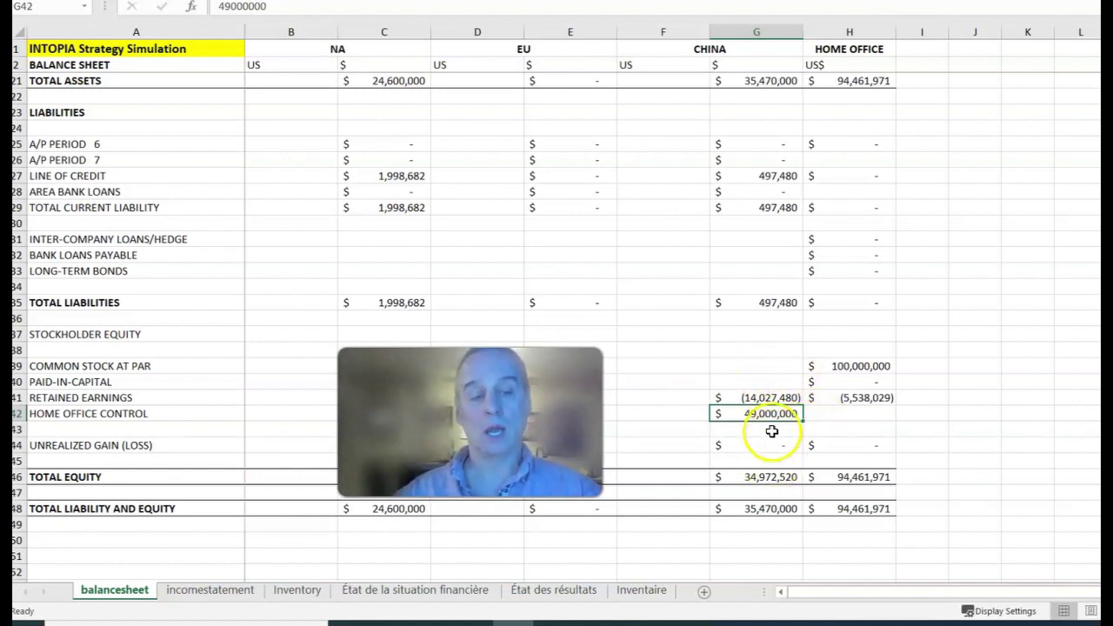
{"action": "left_click_drag", "start_coordinate": [765, 409], "coordinate": [761, 414]}
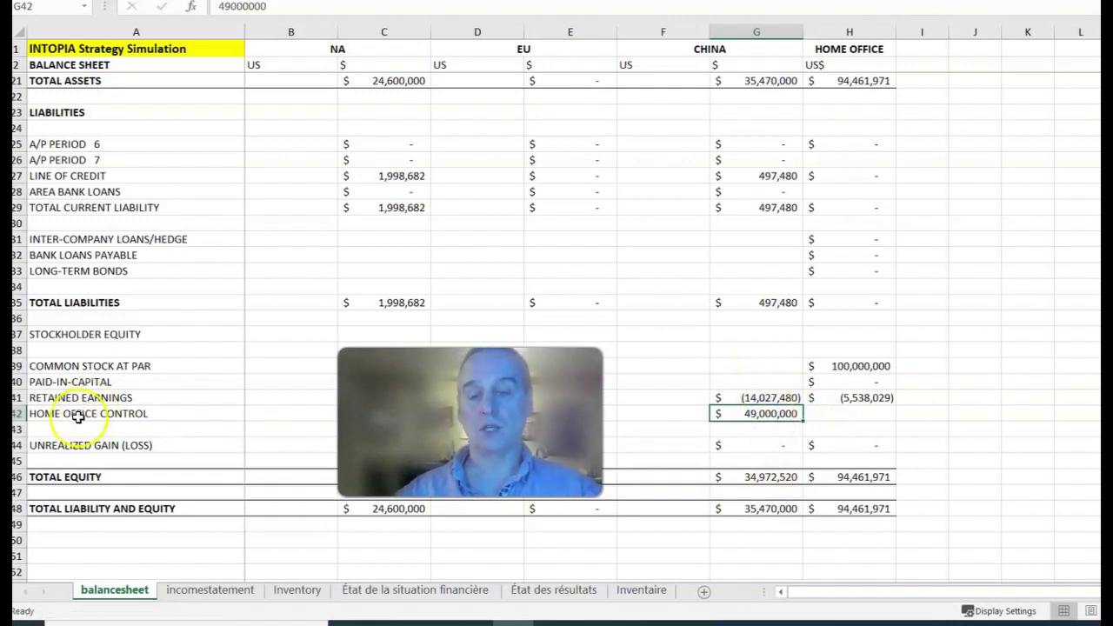
{"action": "left_click", "coordinate": [129, 397]}
{"action": "left_click", "coordinate": [729, 397]}
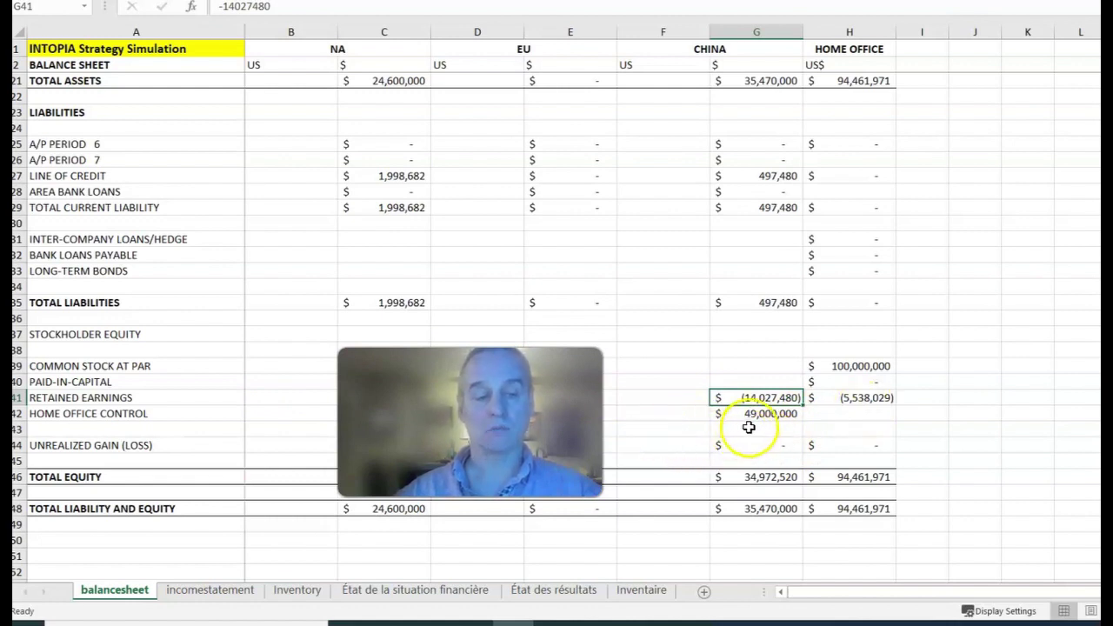
{"action": "left_click", "coordinate": [753, 416]}
{"action": "left_click", "coordinate": [765, 401]}
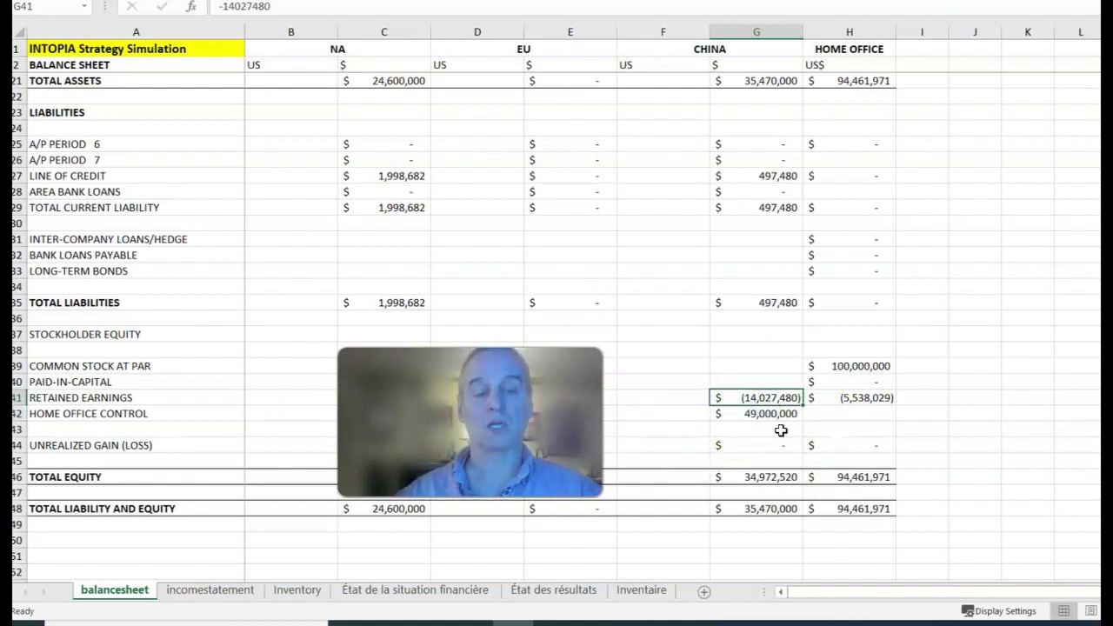
{"action": "scroll", "coordinate": [770, 455], "scroll_direction": "up", "scroll_amount": 2}
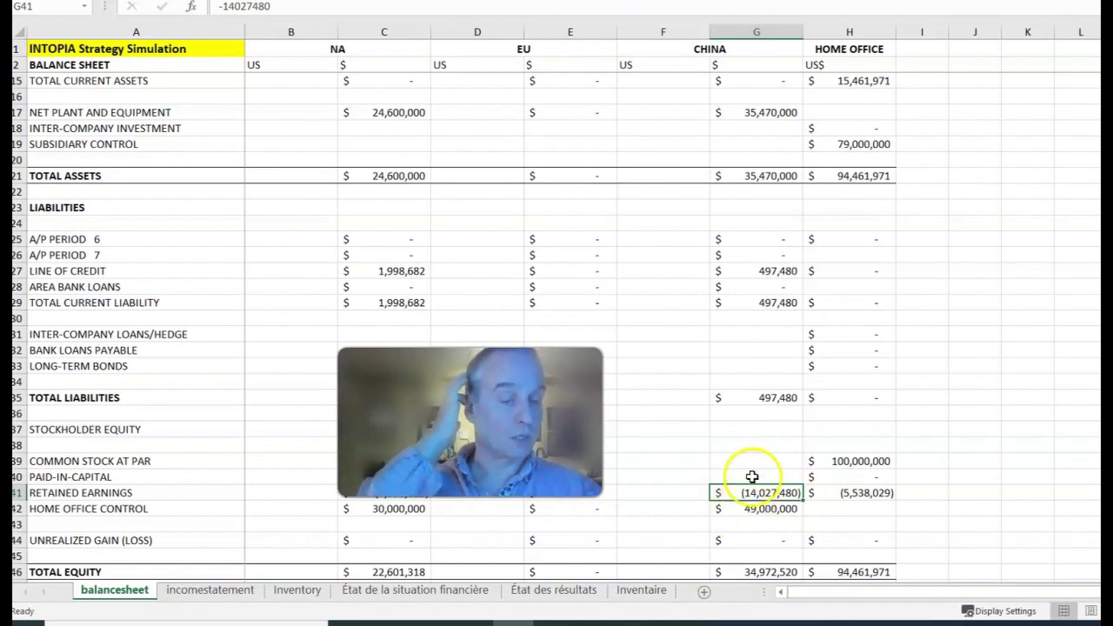
{"action": "scroll", "coordinate": [750, 464], "scroll_direction": "down", "scroll_amount": 1}
{"action": "scroll", "coordinate": [750, 467], "scroll_direction": "down", "scroll_amount": 2}
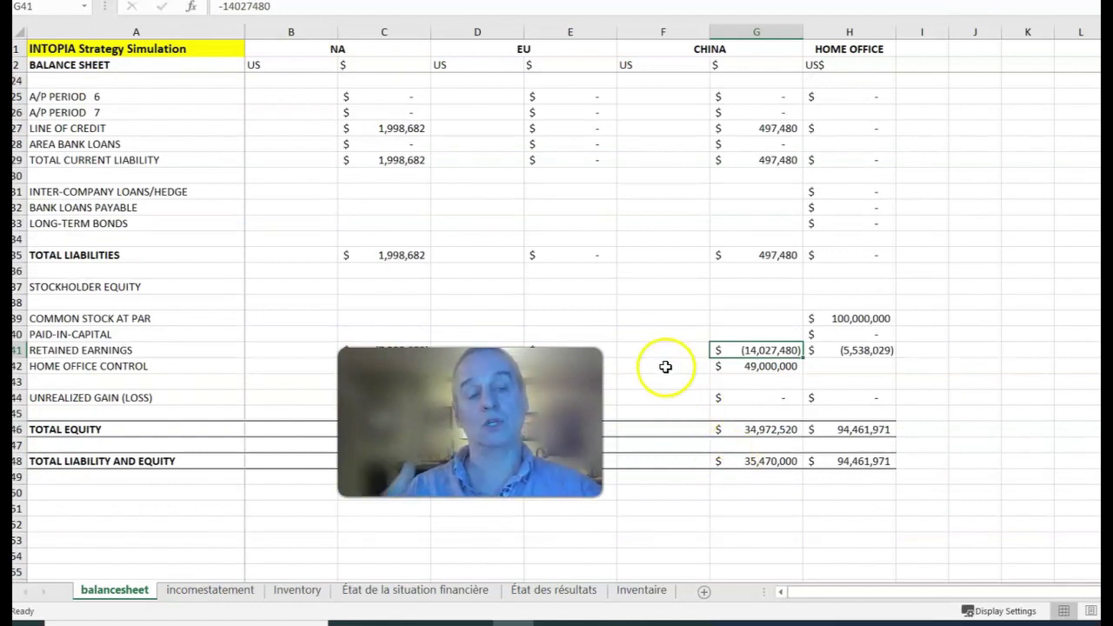
{"action": "left_click", "coordinate": [861, 350]}
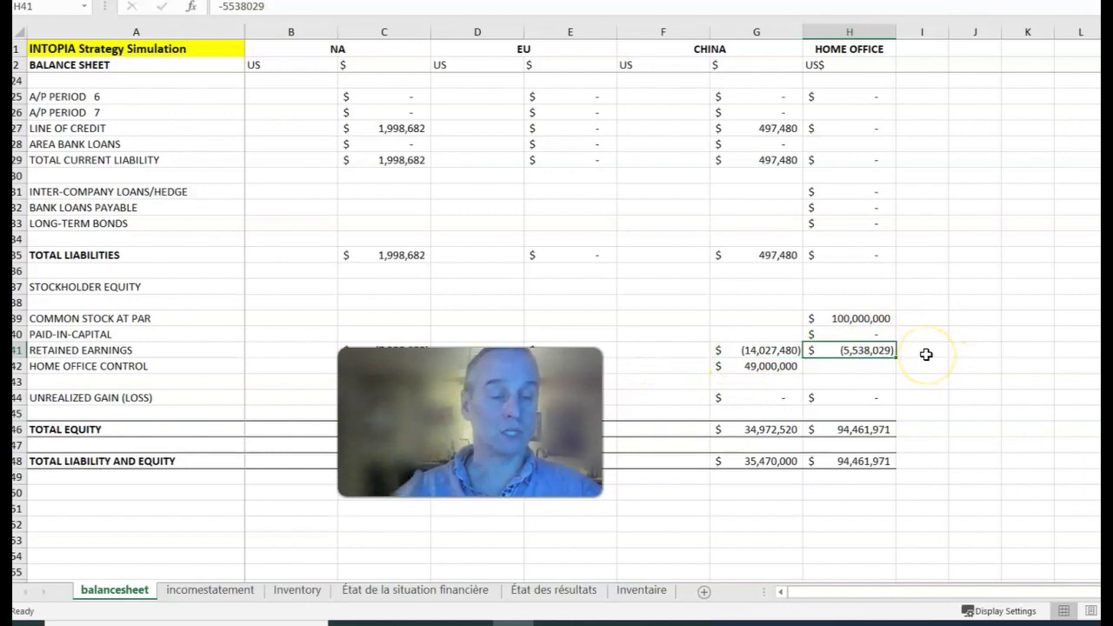
- Compare the cash balances of China and the Home Office
{"action": "scroll", "coordinate": [922, 347], "scroll_direction": "up", "scroll_amount": 7}
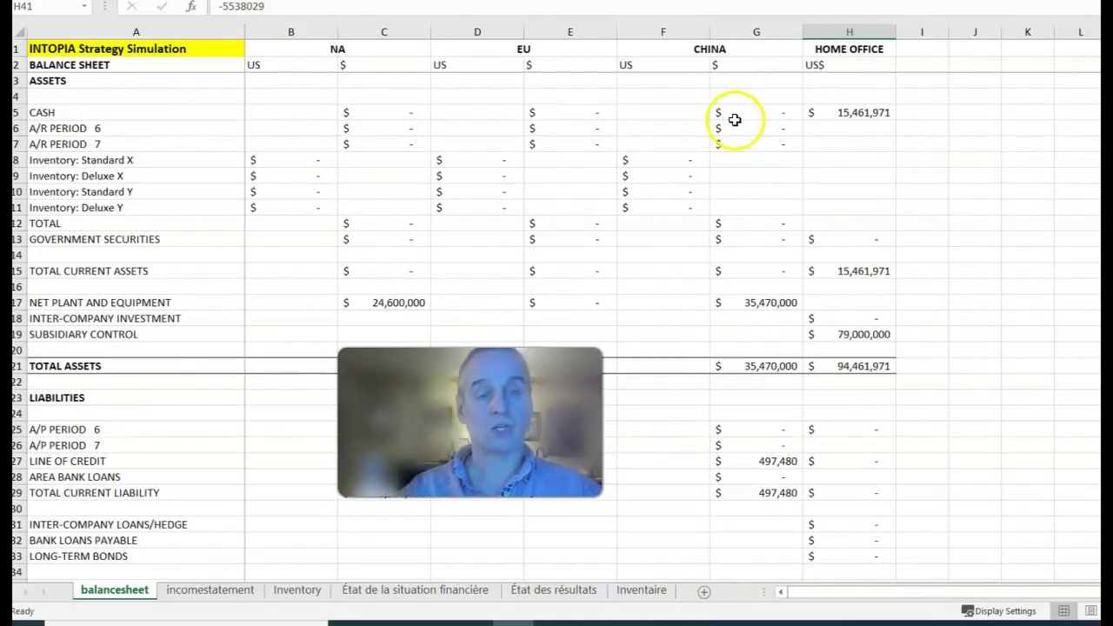
{"action": "left_click", "coordinate": [736, 118]}
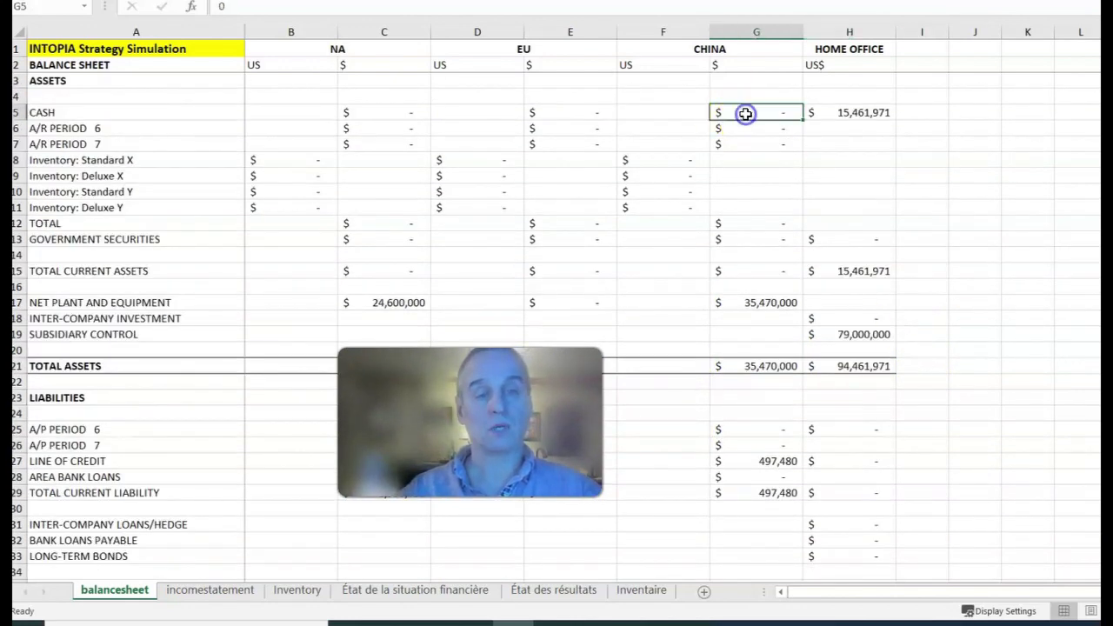
{"action": "left_click", "coordinate": [879, 110]}
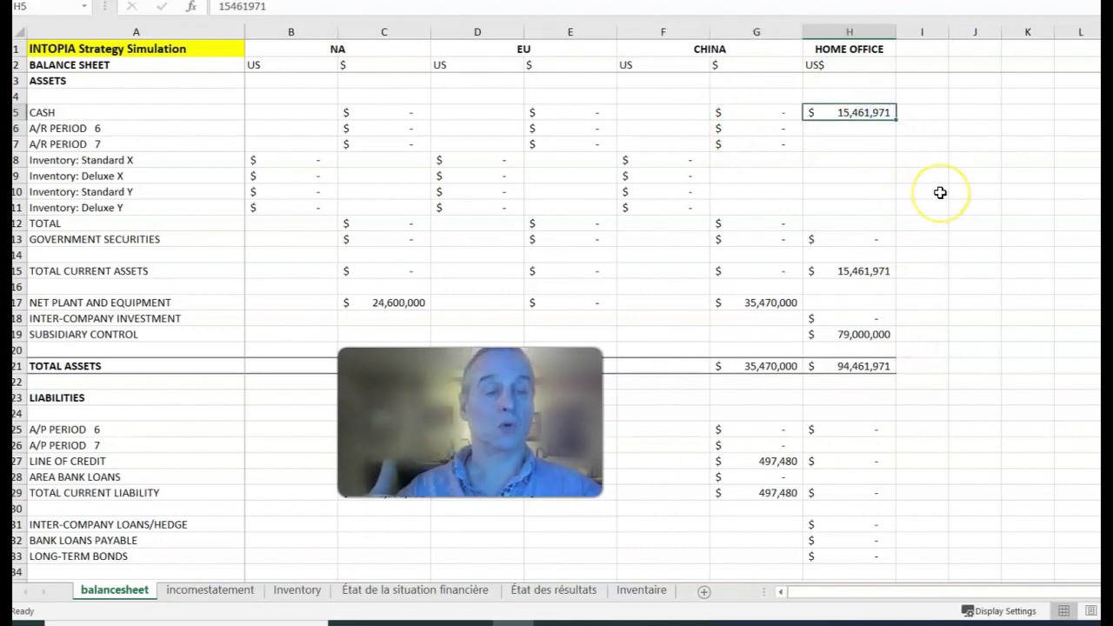
- Compare the retained earnings of China and the Home Office in the stockholder equity section
{"action": "scroll", "coordinate": [936, 193], "scroll_direction": "down", "scroll_amount": 5}
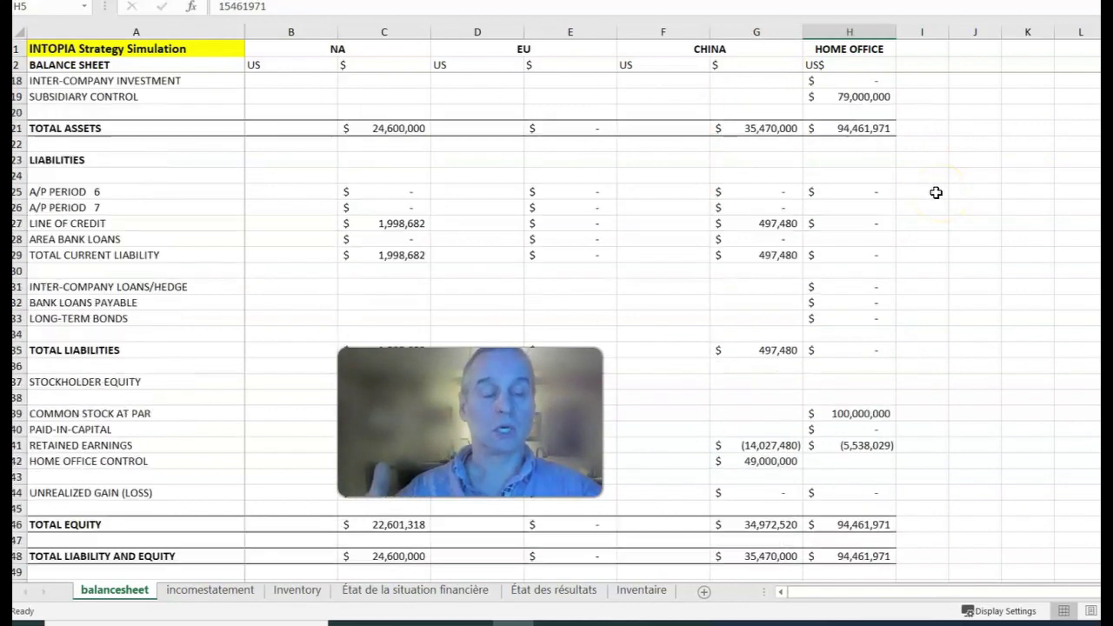
{"action": "scroll", "coordinate": [936, 193], "scroll_direction": "down", "scroll_amount": 4}
{"action": "scroll", "coordinate": [936, 192], "scroll_direction": "up", "scroll_amount": 3}
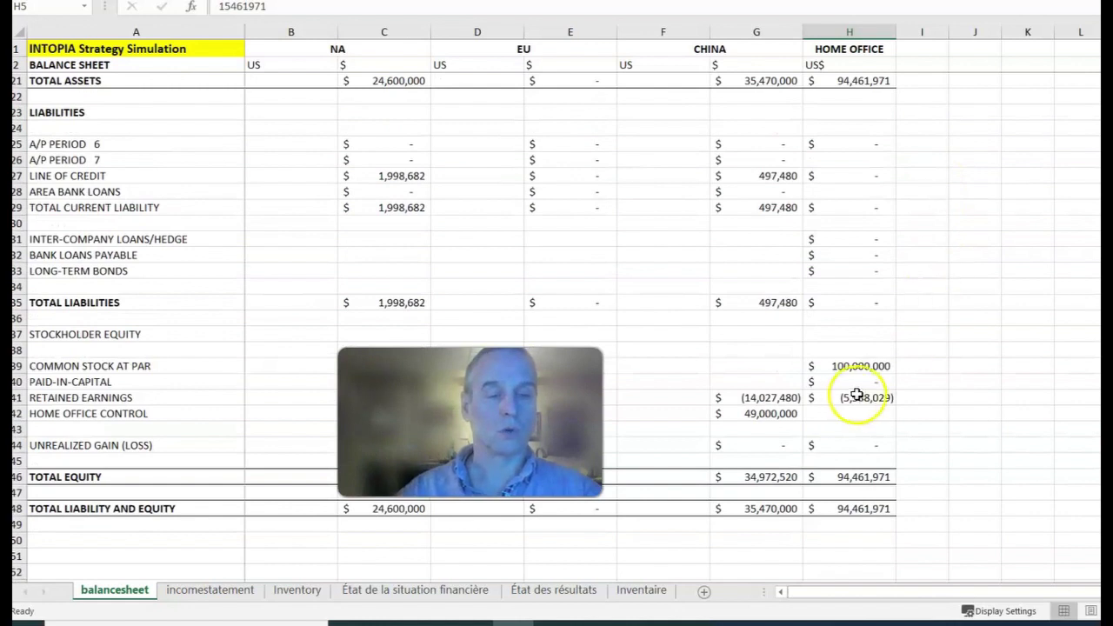
{"action": "left_click", "coordinate": [768, 397]}
{"action": "left_click", "coordinate": [860, 398]}
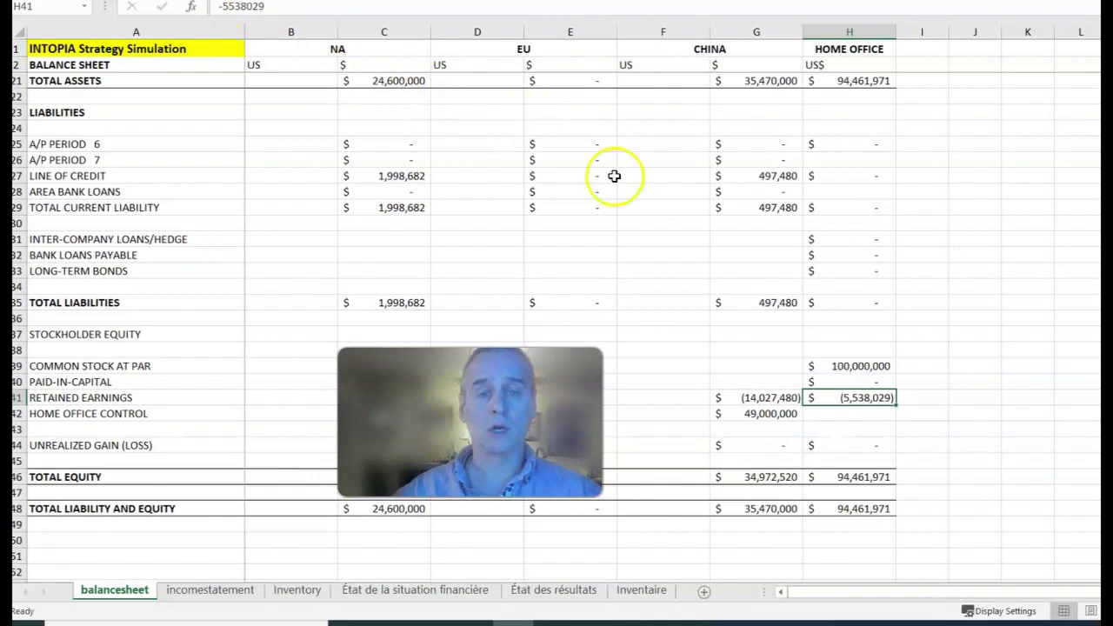
{"action": "scroll", "coordinate": [613, 177], "scroll_direction": "up", "scroll_amount": 6}
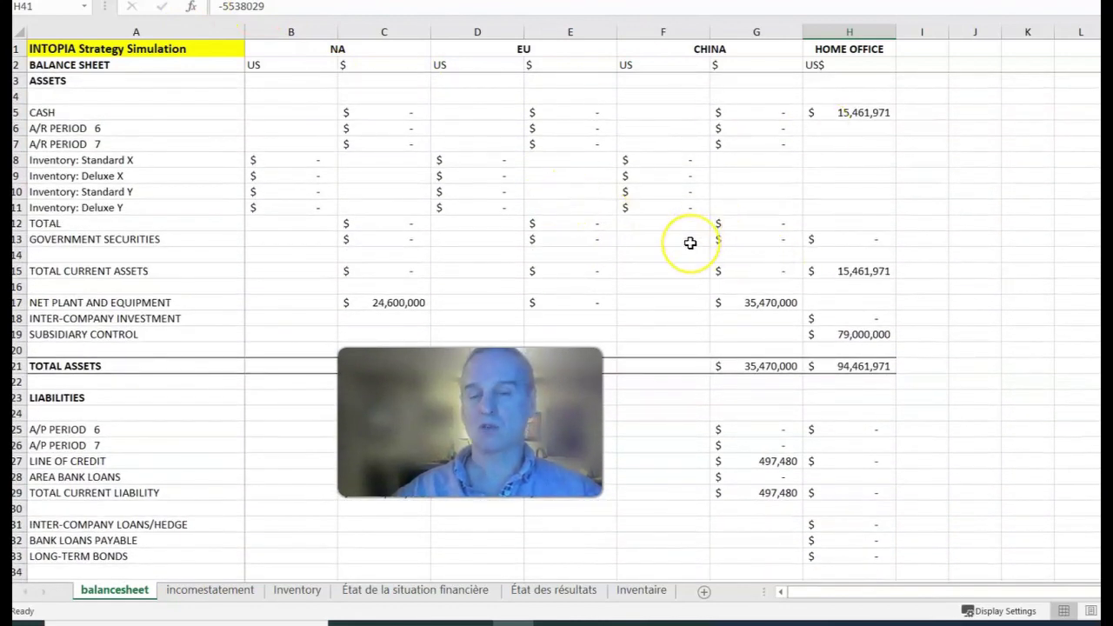
- Review the asset rows of the balance sheet and select the EU's Standard X inventory amount
{"action": "scroll", "coordinate": [670, 244], "scroll_direction": "down", "scroll_amount": 1}
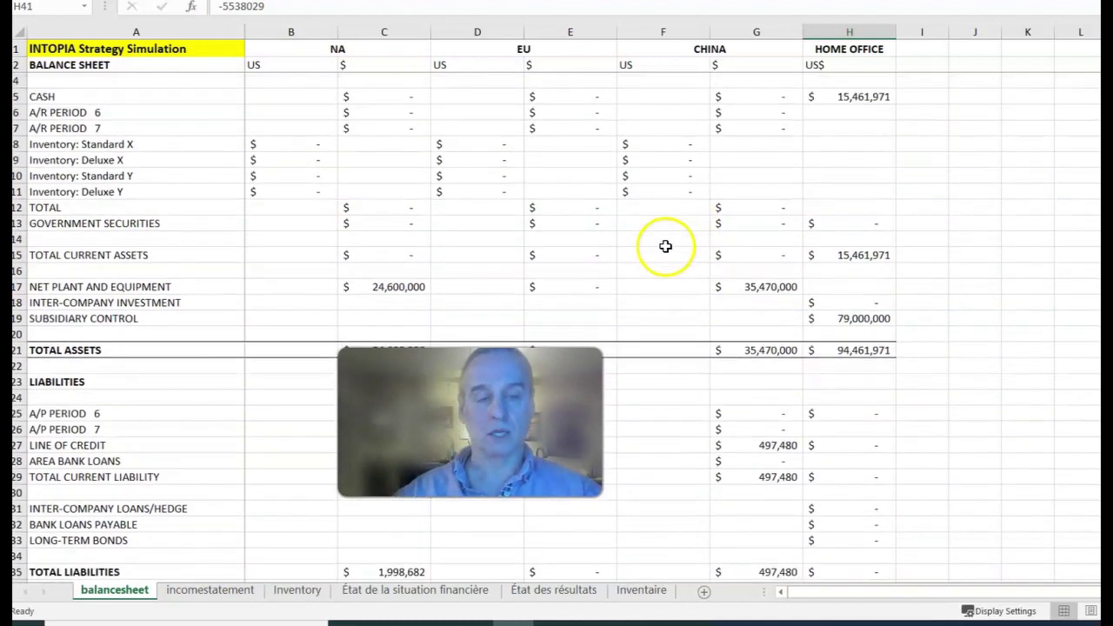
{"action": "scroll", "coordinate": [666, 246], "scroll_direction": "up", "scroll_amount": 1}
{"action": "left_click", "coordinate": [472, 159]}
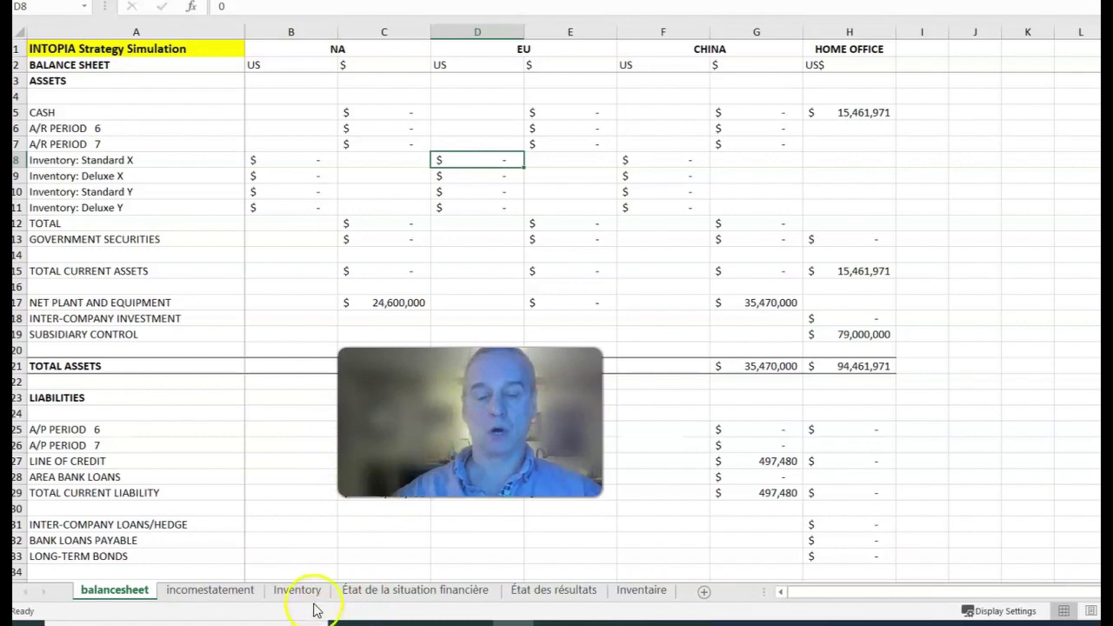
- Open the income statement sheet and examine the Home Office's miscellaneous expense among the non-operating expenses
{"action": "left_click", "coordinate": [241, 599]}
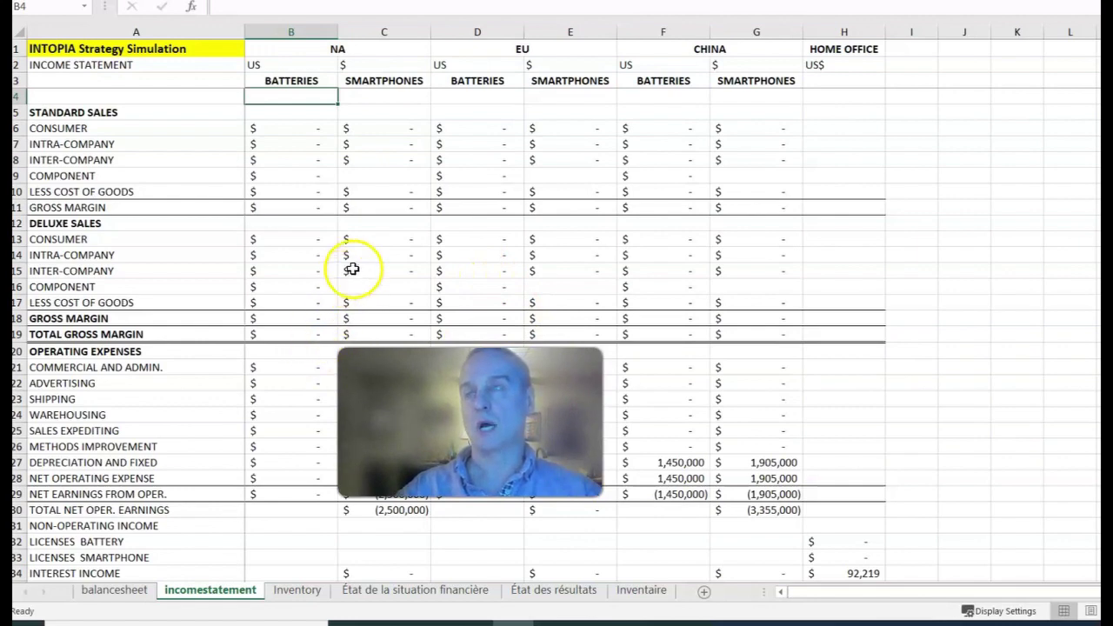
{"action": "scroll", "coordinate": [606, 239], "scroll_direction": "down", "scroll_amount": 8}
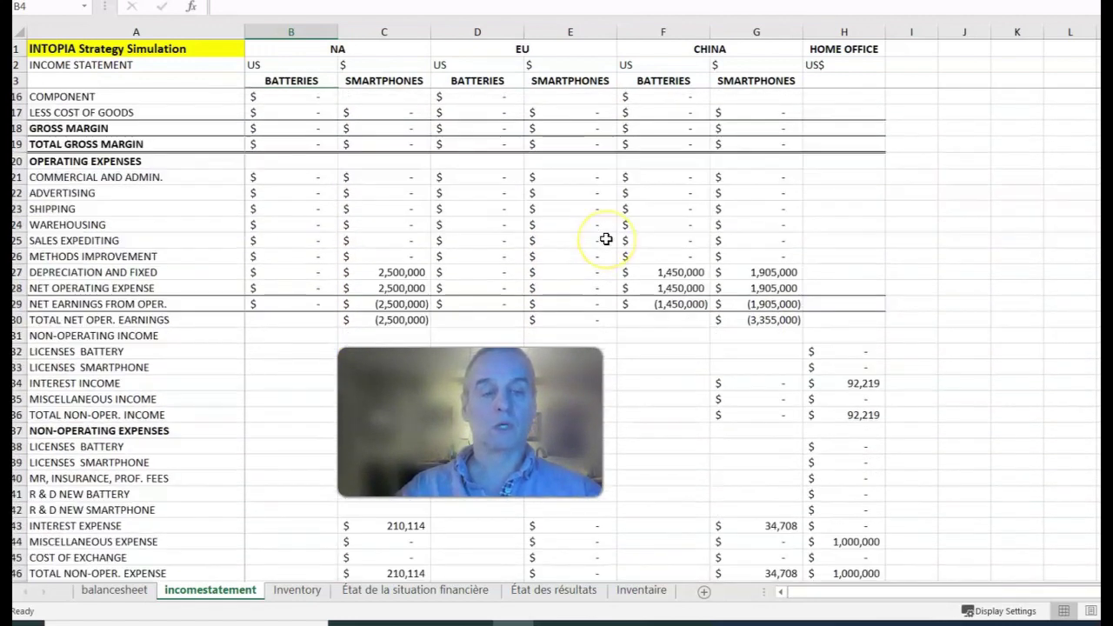
{"action": "scroll", "coordinate": [606, 238], "scroll_direction": "up", "scroll_amount": 2}
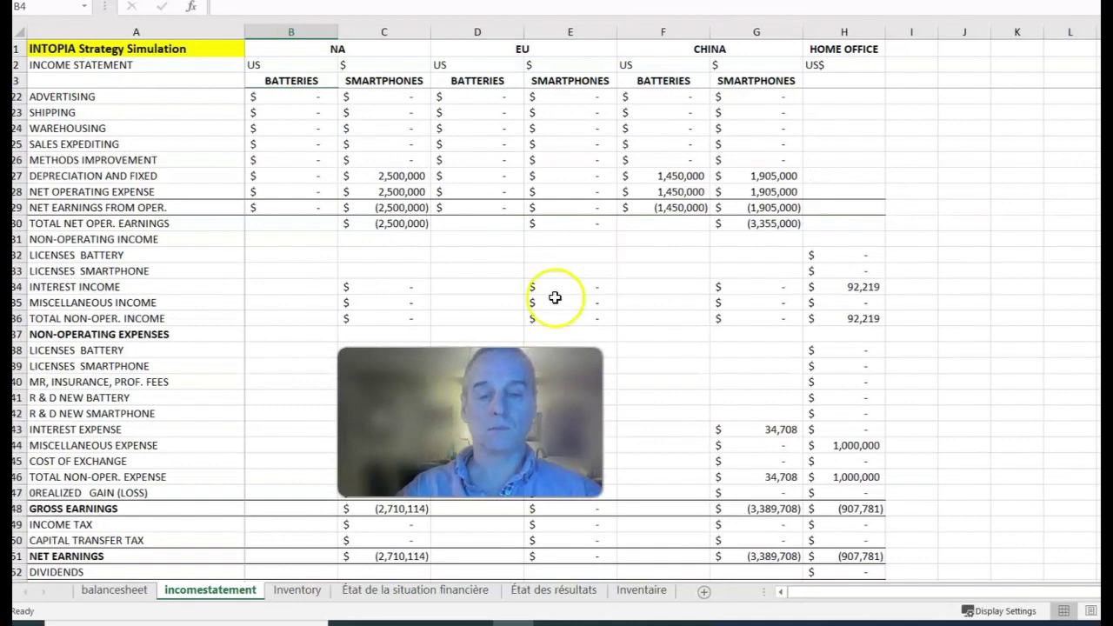
{"action": "left_click_drag", "start_coordinate": [180, 451], "coordinate": [856, 458]}
{"action": "left_click", "coordinate": [861, 446]}
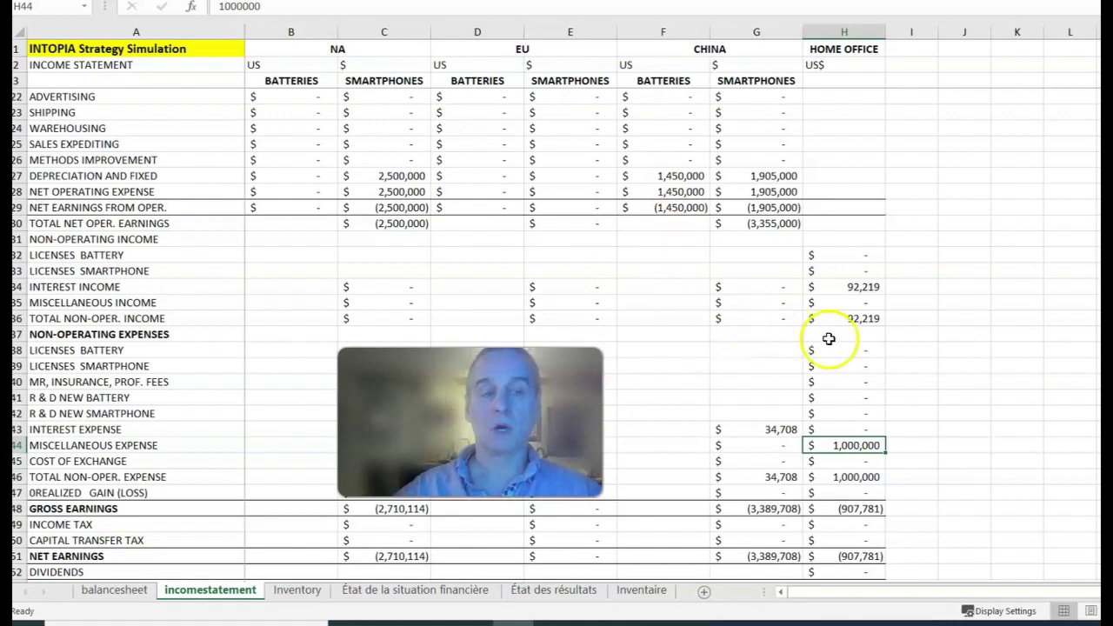
- Review the income statement from standard sales down to the amounts transferred to retained earnings, comparing the areas with the Home Office
{"action": "scroll", "coordinate": [808, 386], "scroll_direction": "up", "scroll_amount": 6}
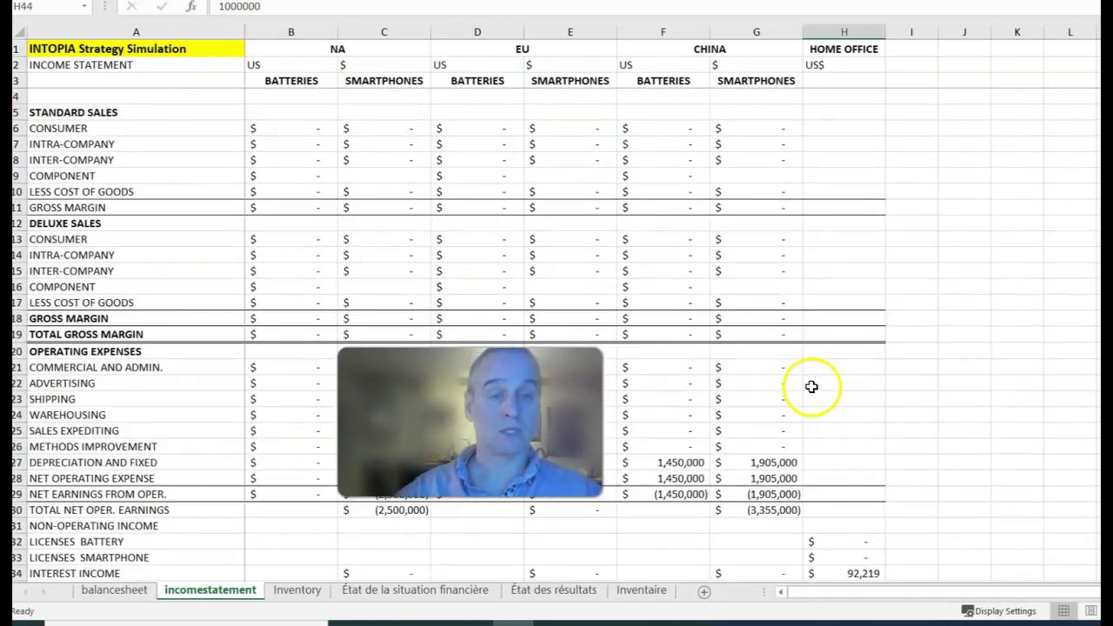
{"action": "left_click", "coordinate": [813, 162]}
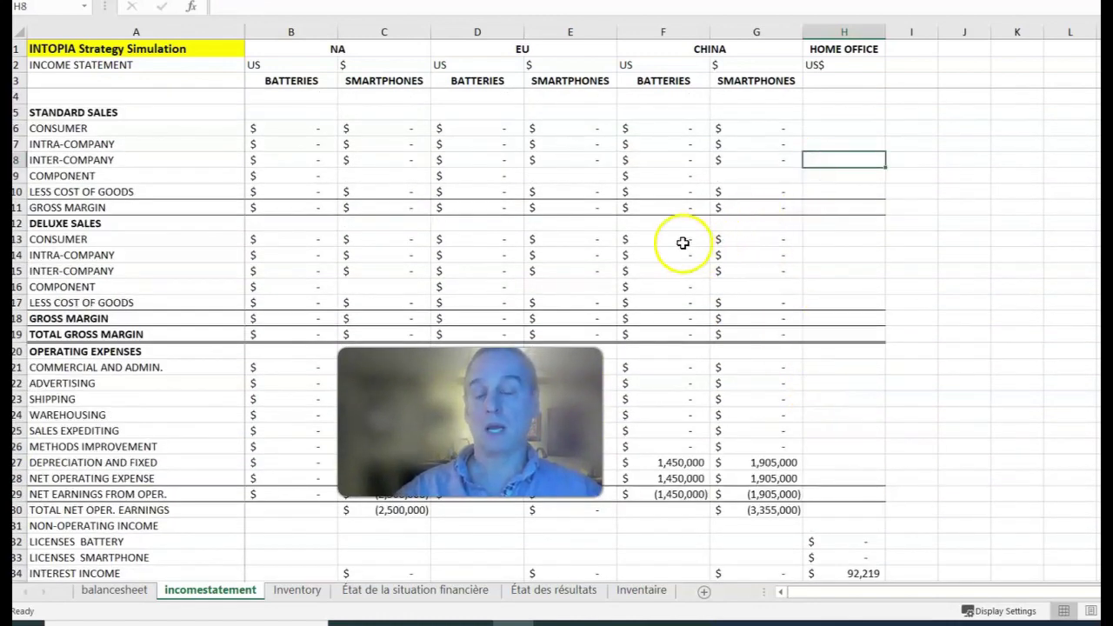
{"action": "scroll", "coordinate": [791, 249], "scroll_direction": "down", "scroll_amount": 5}
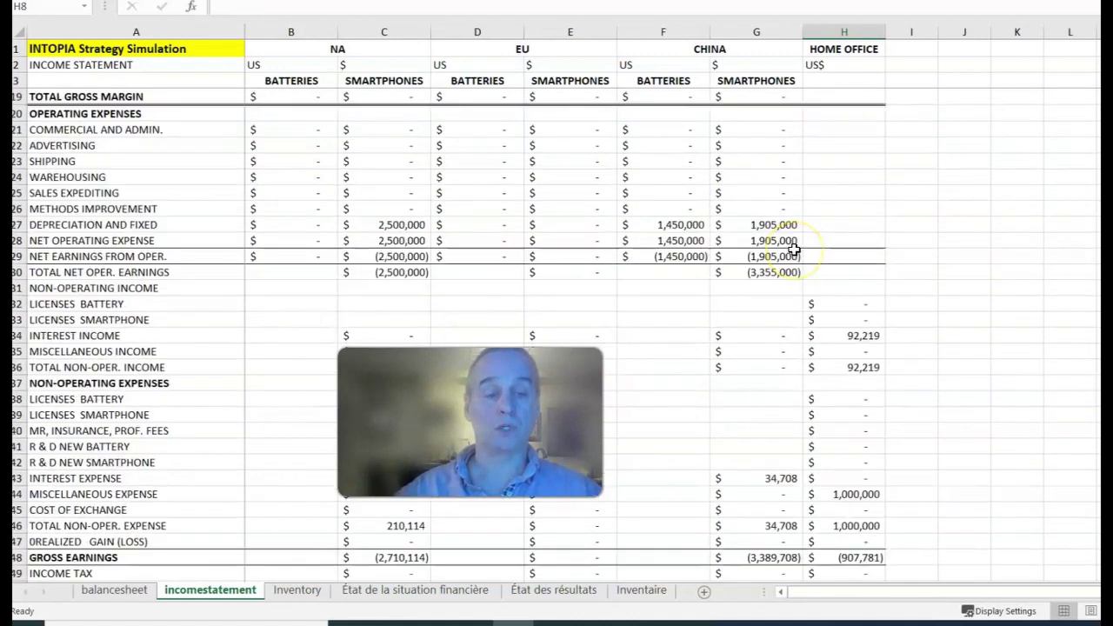
{"action": "scroll", "coordinate": [794, 250], "scroll_direction": "down", "scroll_amount": 5}
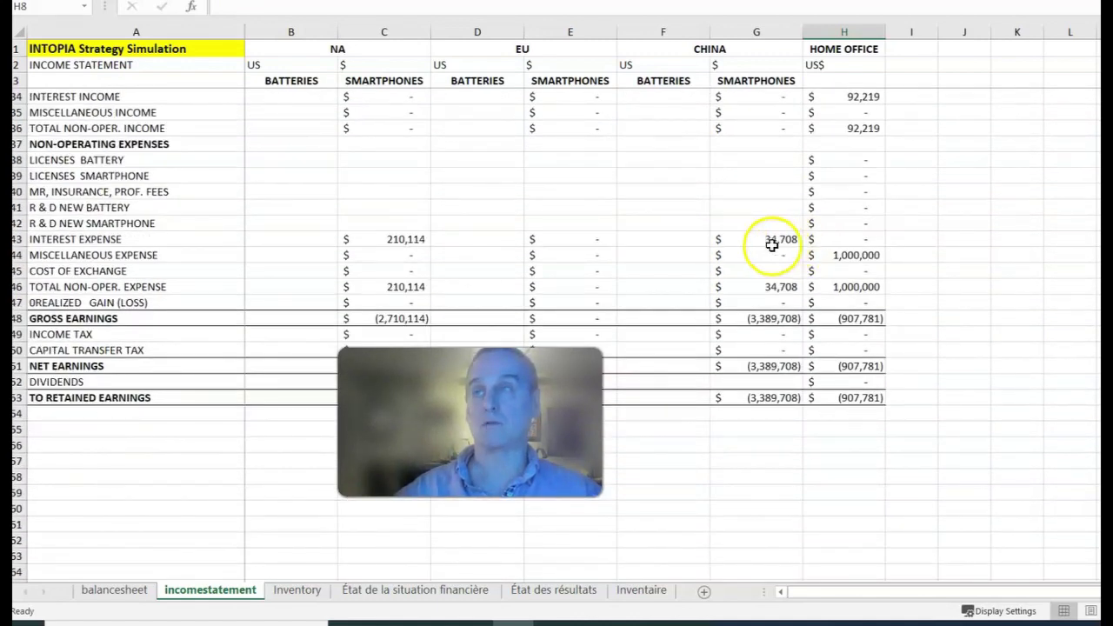
{"action": "scroll", "coordinate": [771, 245], "scroll_direction": "up", "scroll_amount": 10}
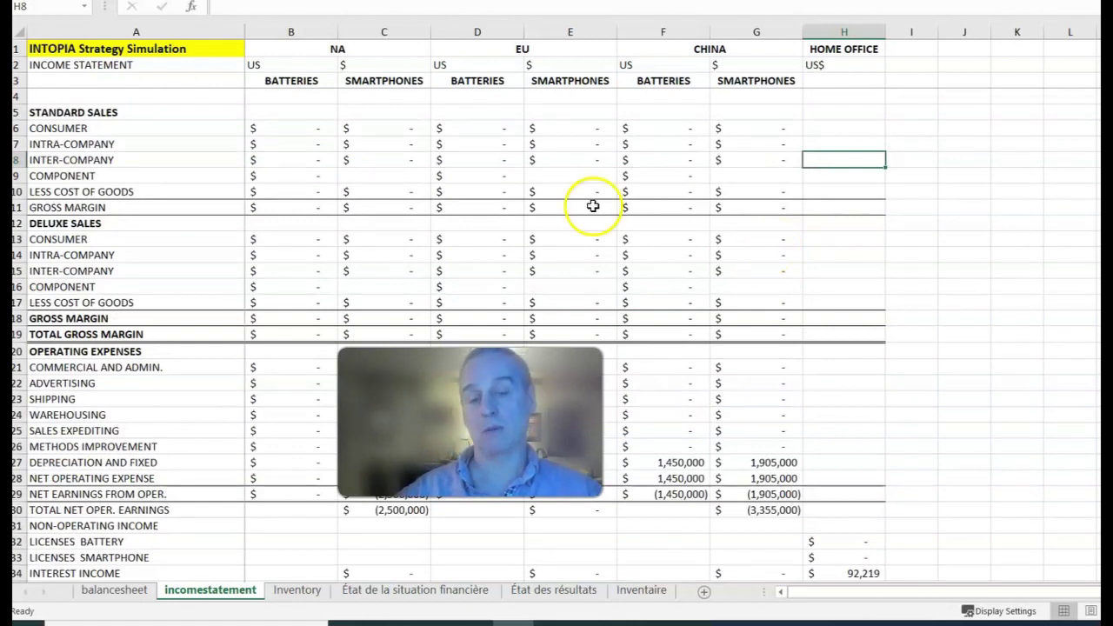
- Return to the balance sheet and examine the Home Office's retained earnings in the stockholder equity section
{"action": "left_click", "coordinate": [113, 591]}
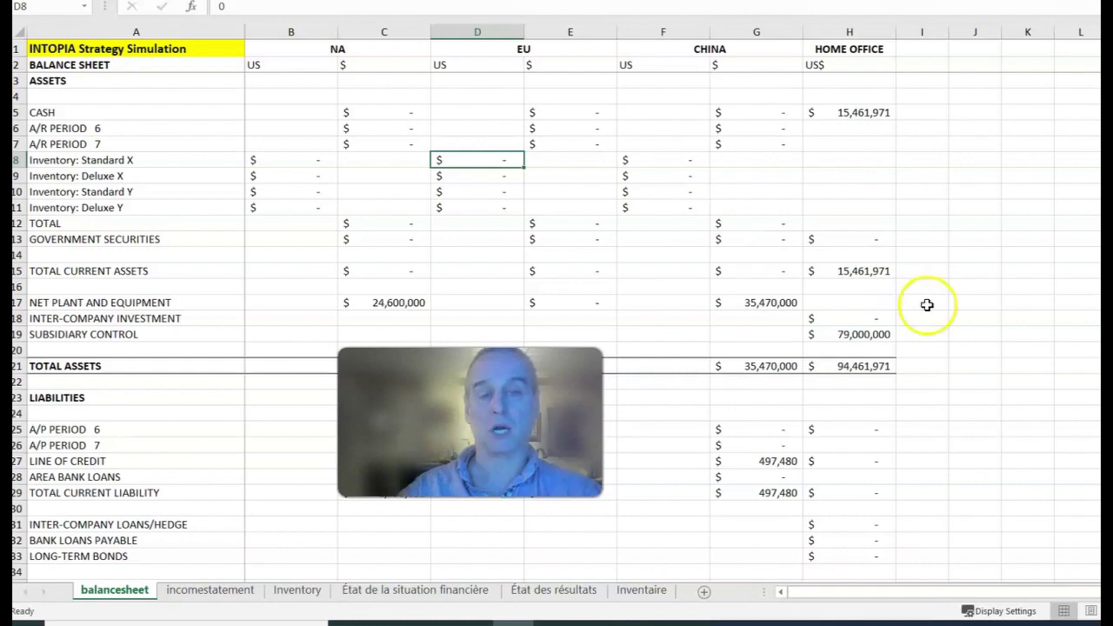
{"action": "scroll", "coordinate": [858, 301], "scroll_direction": "down", "scroll_amount": 2}
{"action": "scroll", "coordinate": [858, 300], "scroll_direction": "down", "scroll_amount": 4}
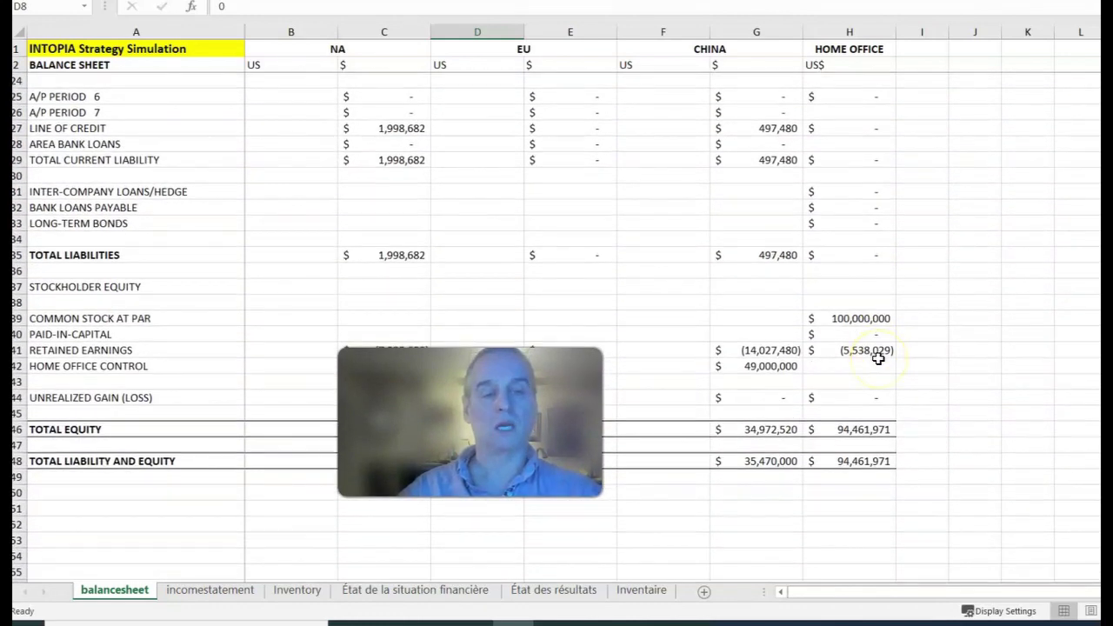
{"action": "left_click", "coordinate": [878, 357]}
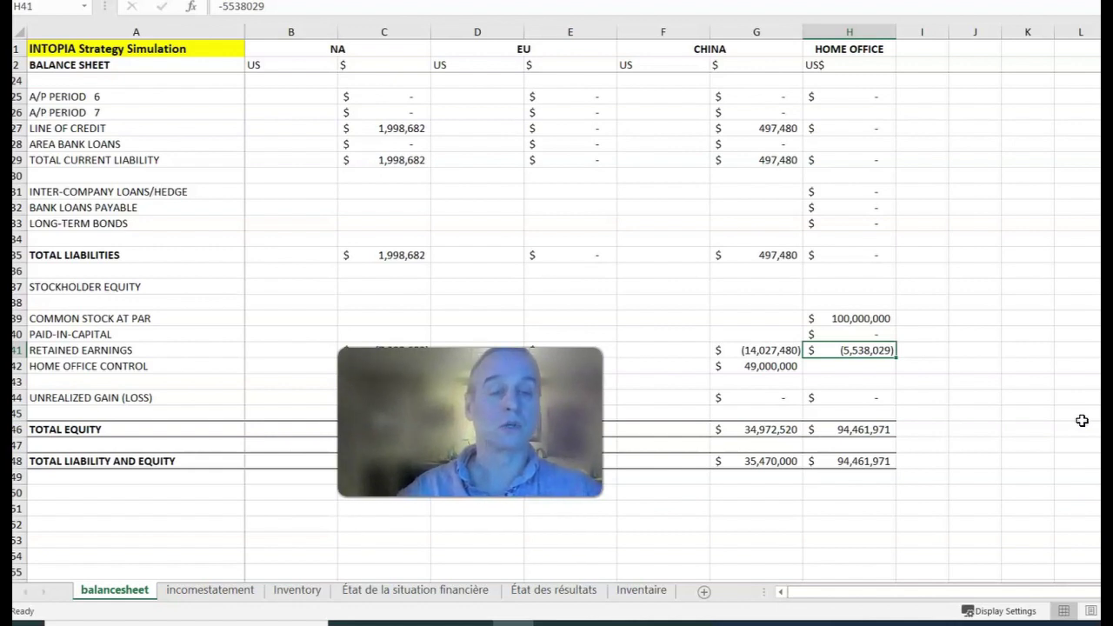
- Examine China's home office control and retained earnings in relation to the assets on the balance sheet
{"action": "left_click", "coordinate": [753, 363]}
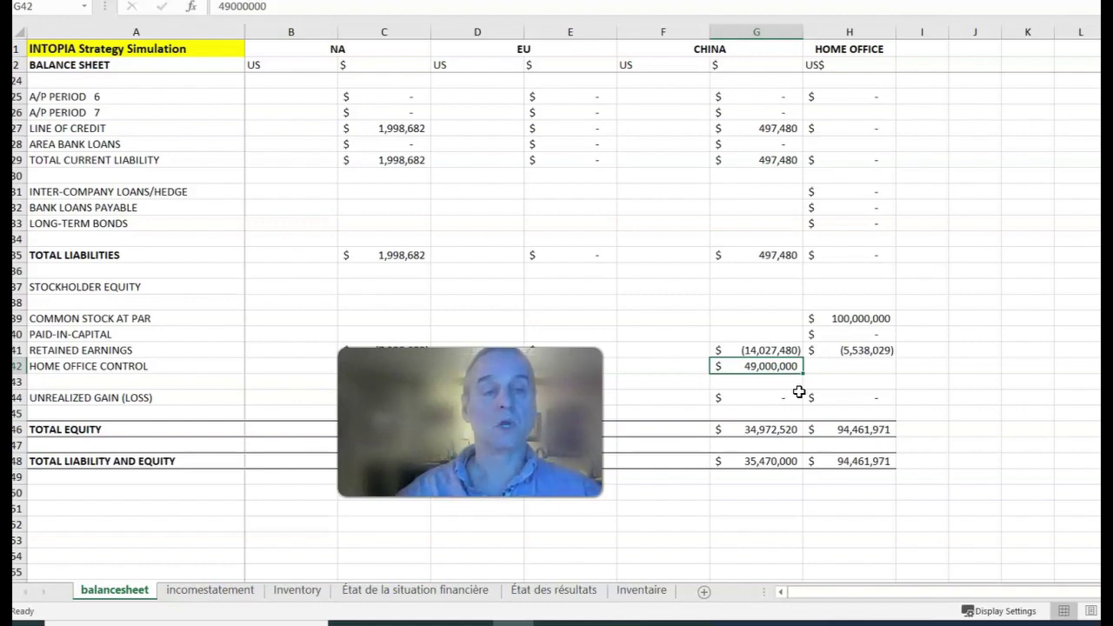
{"action": "scroll", "coordinate": [765, 314], "scroll_direction": "up", "scroll_amount": 7}
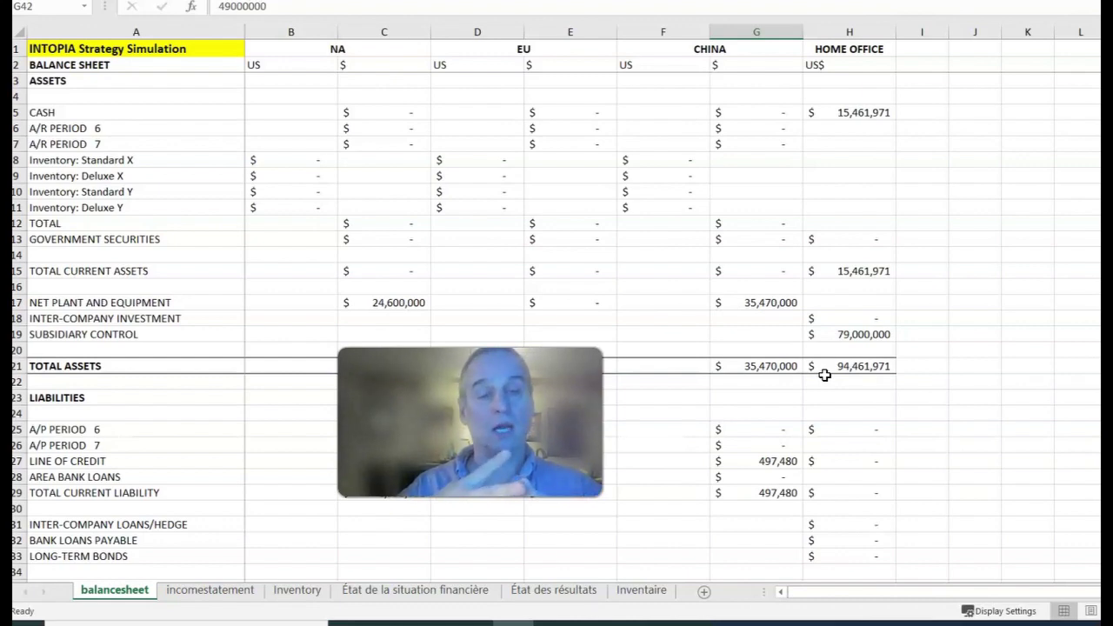
{"action": "scroll", "coordinate": [826, 379], "scroll_direction": "down", "scroll_amount": 7}
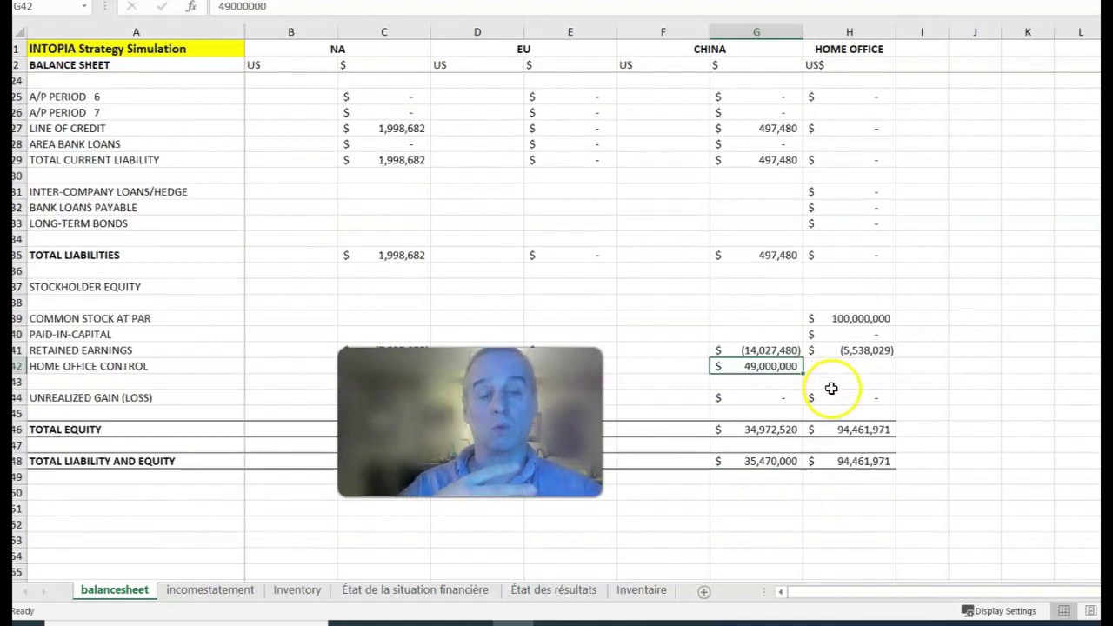
{"action": "left_click", "coordinate": [762, 351]}
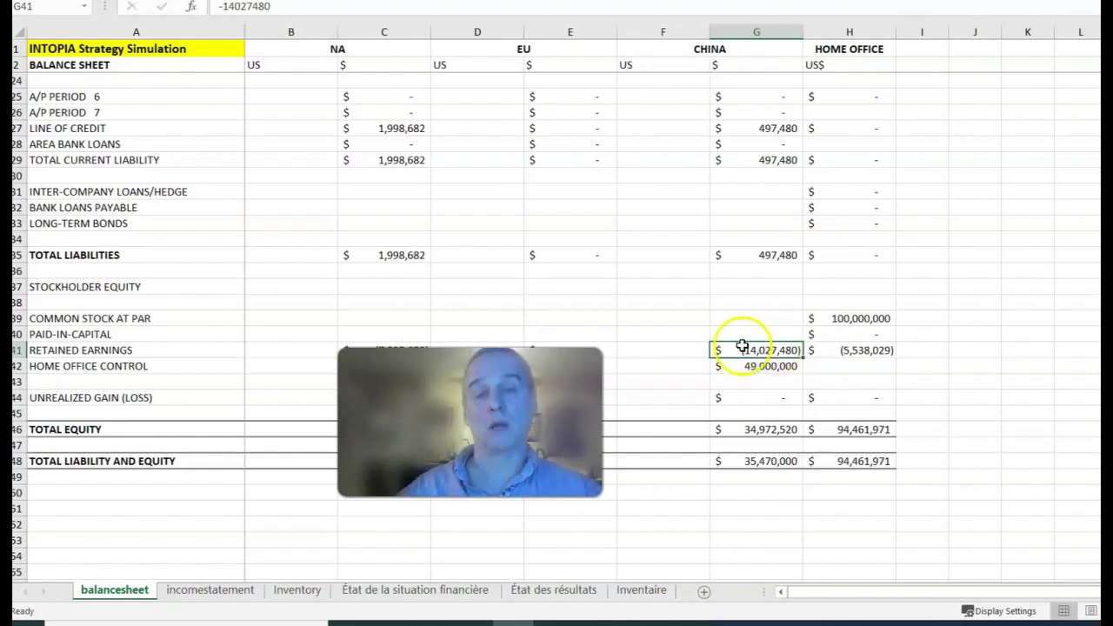
{"action": "scroll", "coordinate": [738, 348], "scroll_direction": "up", "scroll_amount": 7}
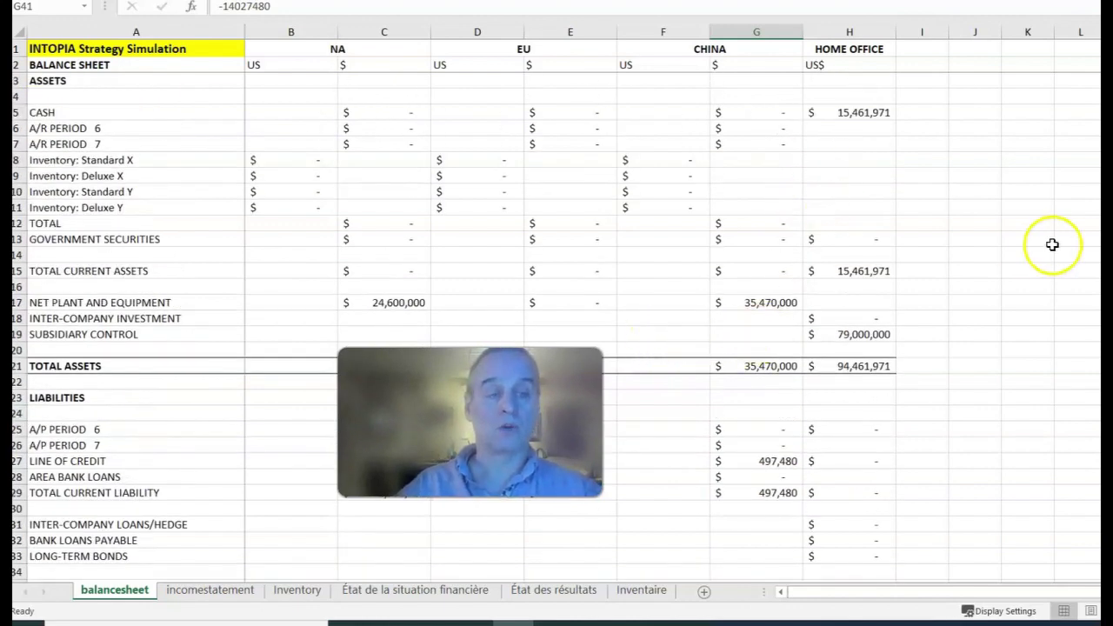